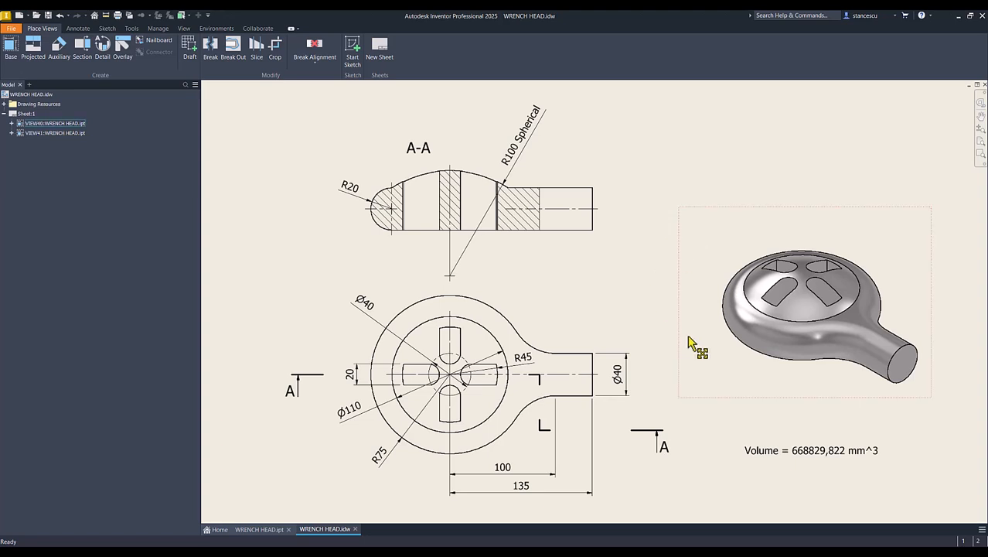
Review the WRENCH HEAD drawing views and its 668829,822 mm^3 volume, leaving nothing selected
left_click(640, 286)
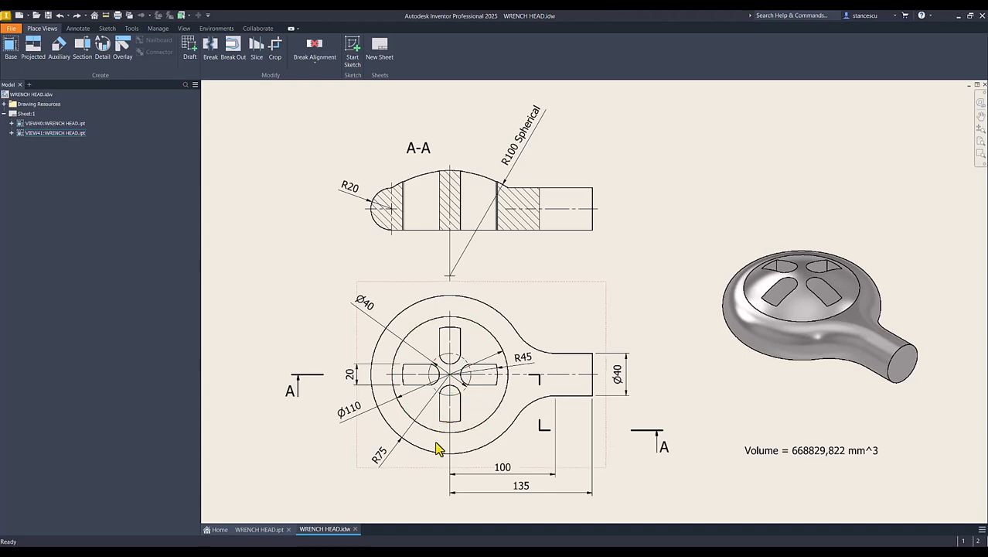
left_click(275, 225)
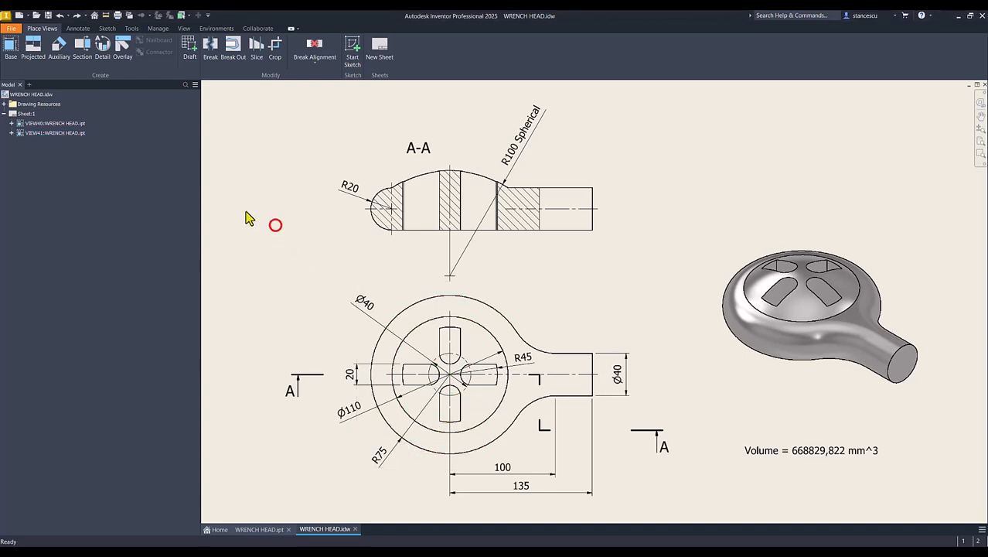
Create a new part from the Standard (mm).ipt template and show the home view
left_click(15, 17)
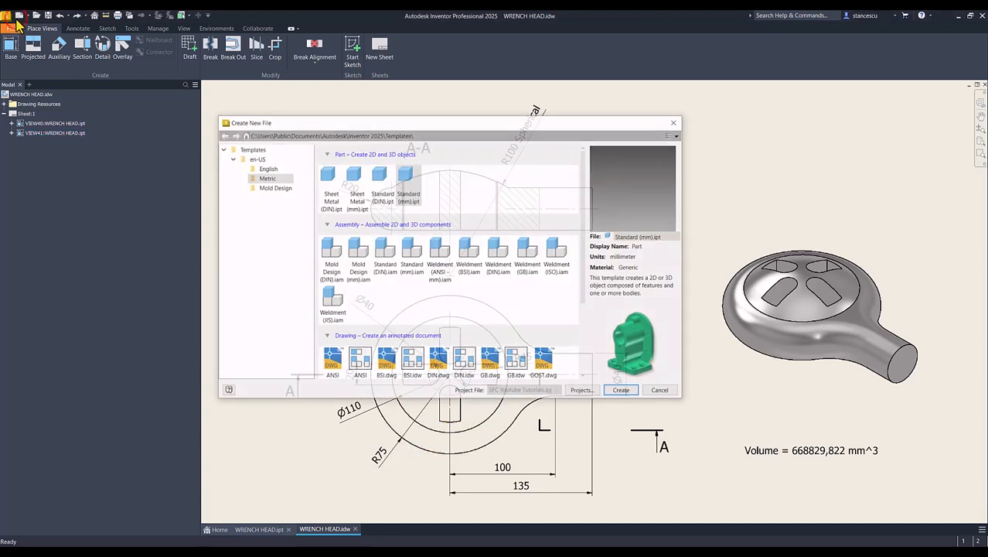
double_click(408, 175)
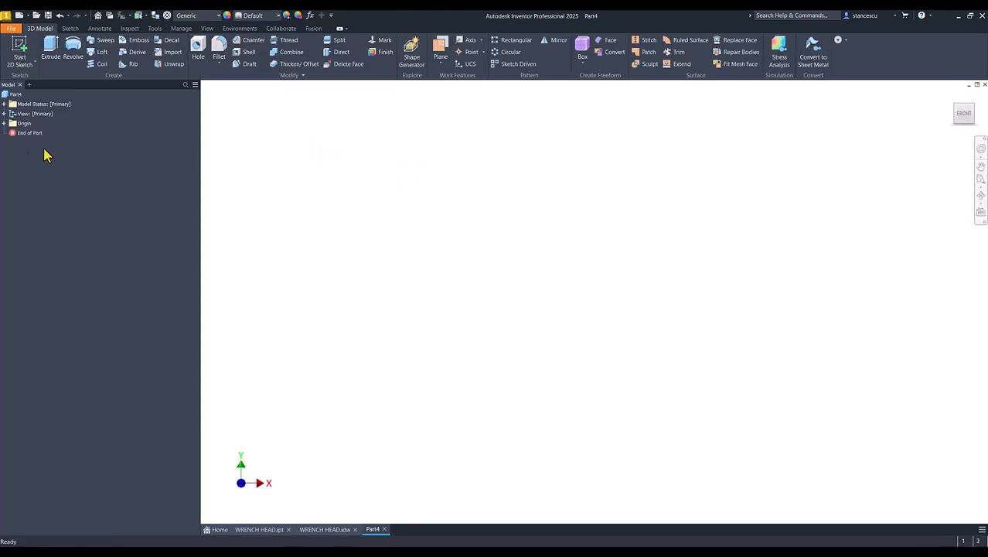
left_click(338, 227)
key("F6")
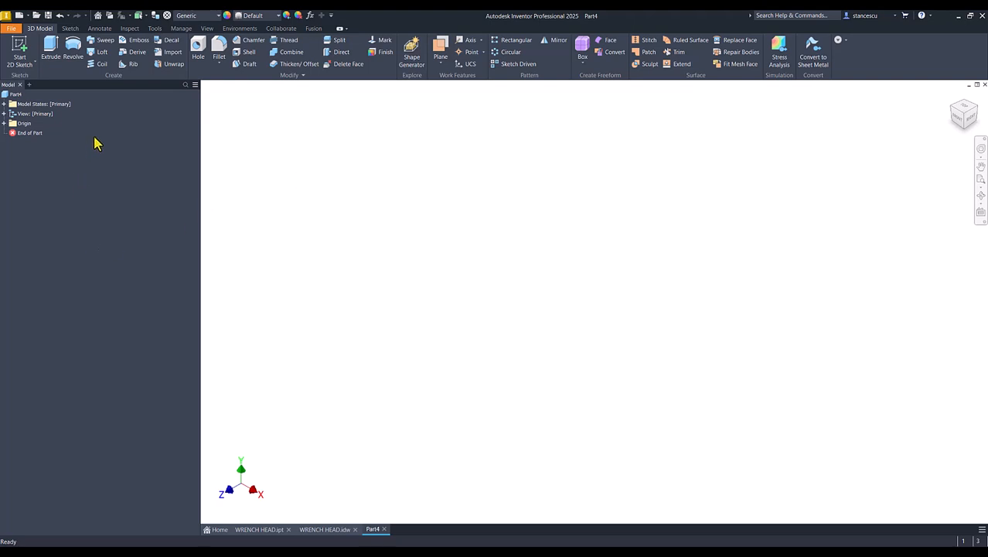
Add a work plane offset 135 mm from the YZ plane
left_click(3, 125)
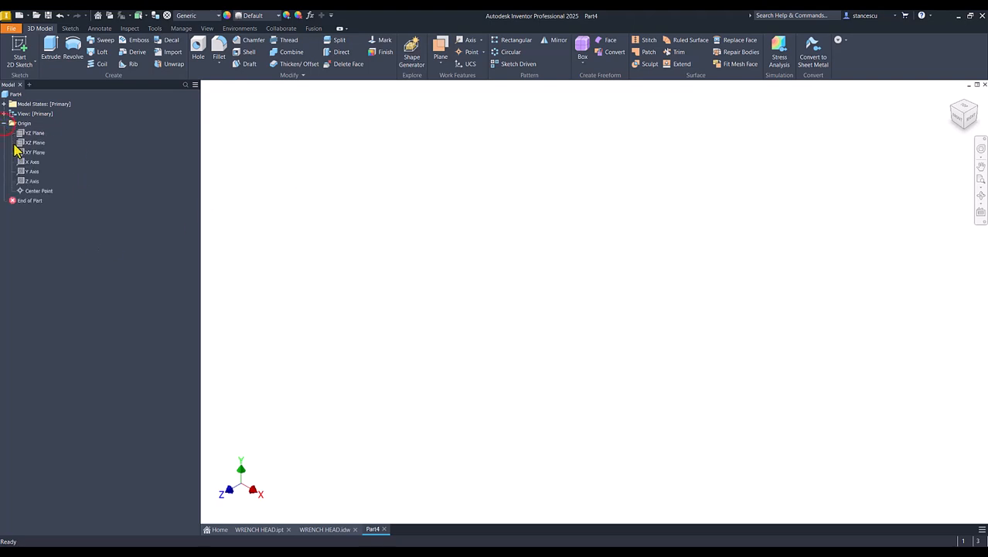
left_click(441, 49)
left_click(22, 134)
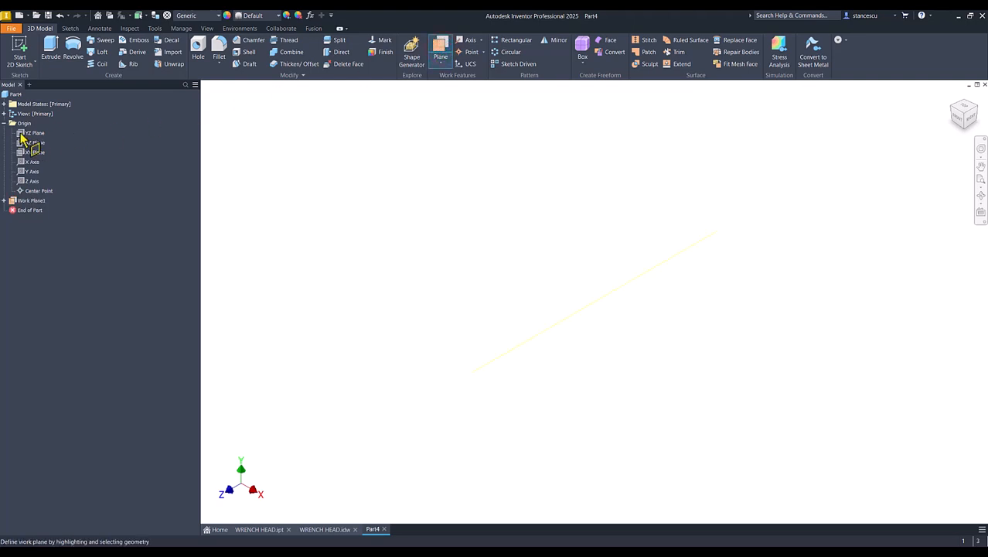
left_click(22, 135)
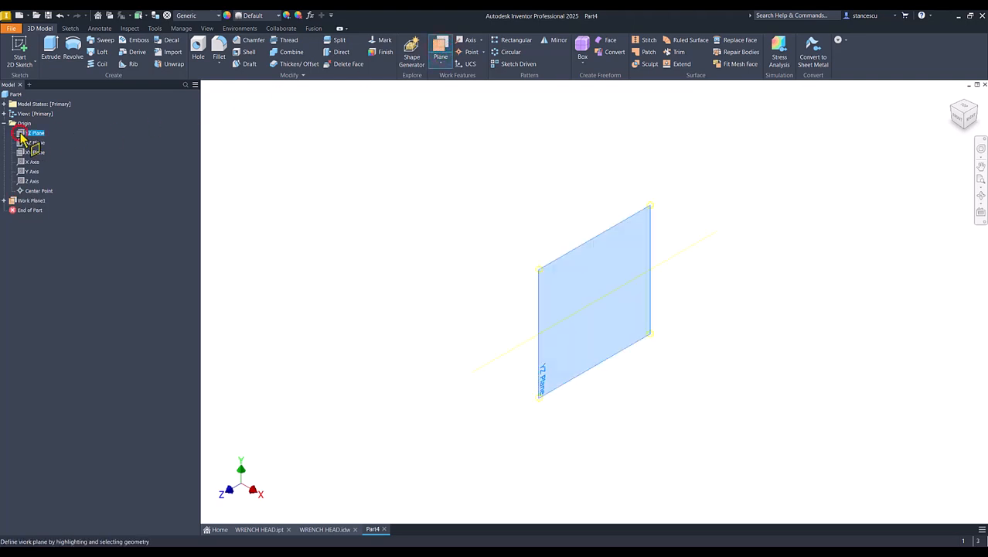
left_click(578, 246)
left_click_drag(587, 249, 724, 331)
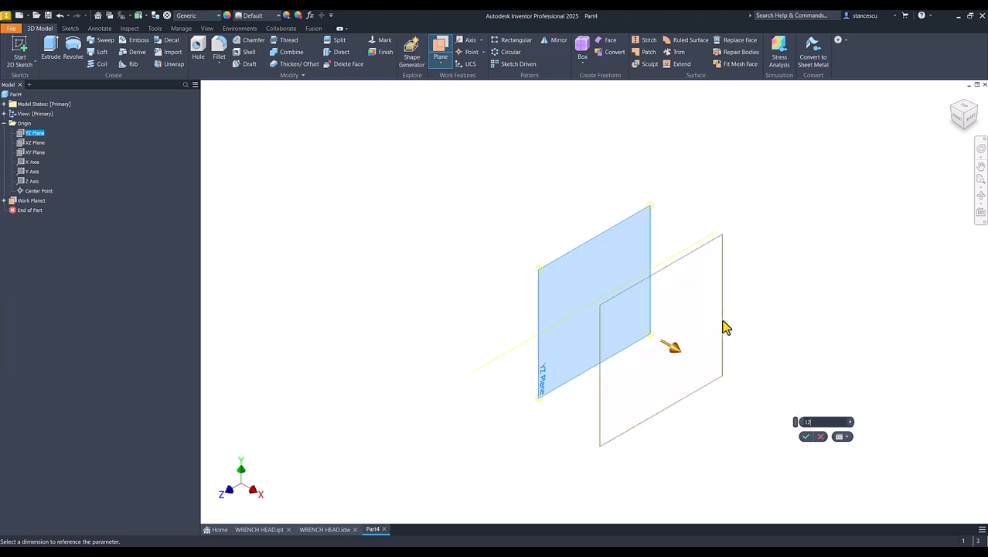
key("BackSpace")
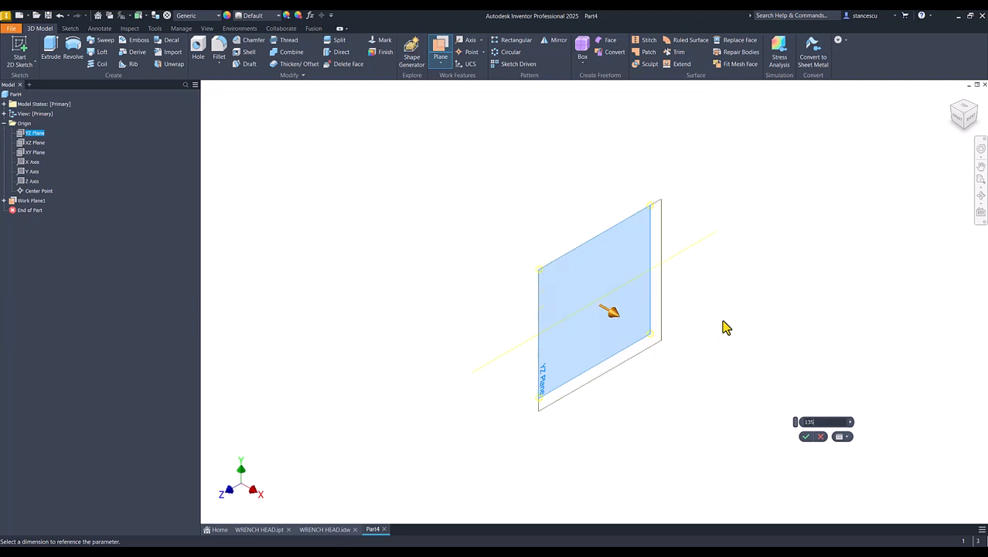
key("Return")
Fit the view, check the YZ plane's options, then deselect it
key("Num_Lock")
key("Home")
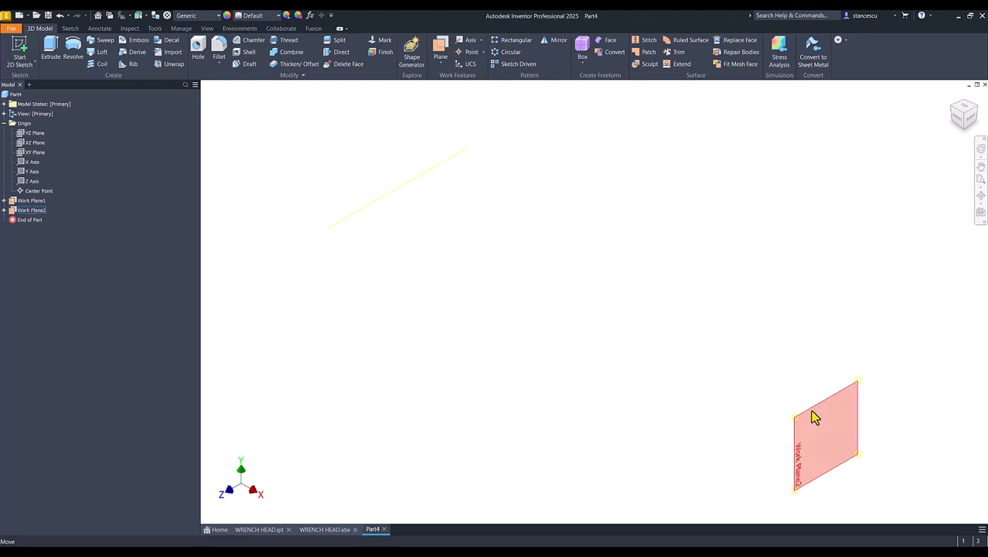
left_click(35, 134)
right_click(37, 137)
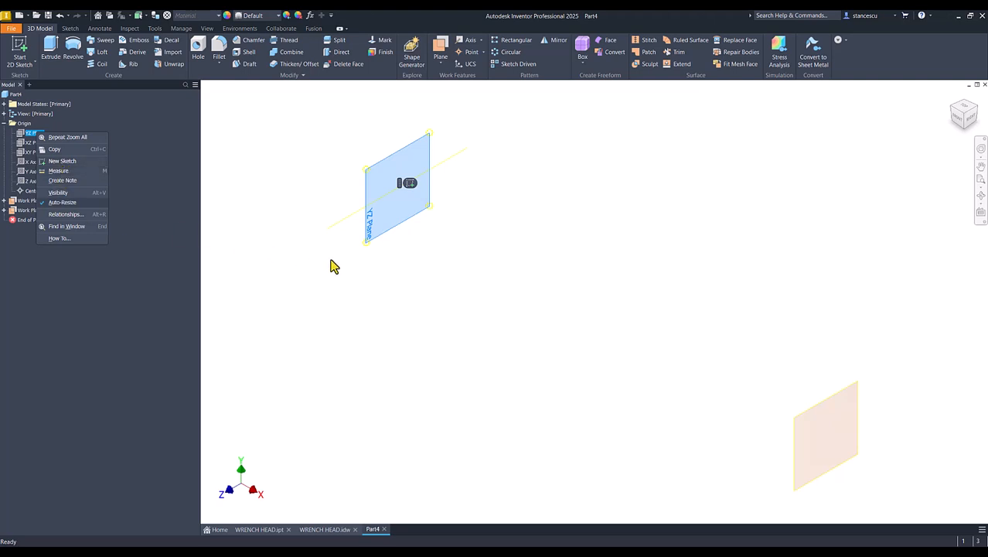
left_click(445, 198)
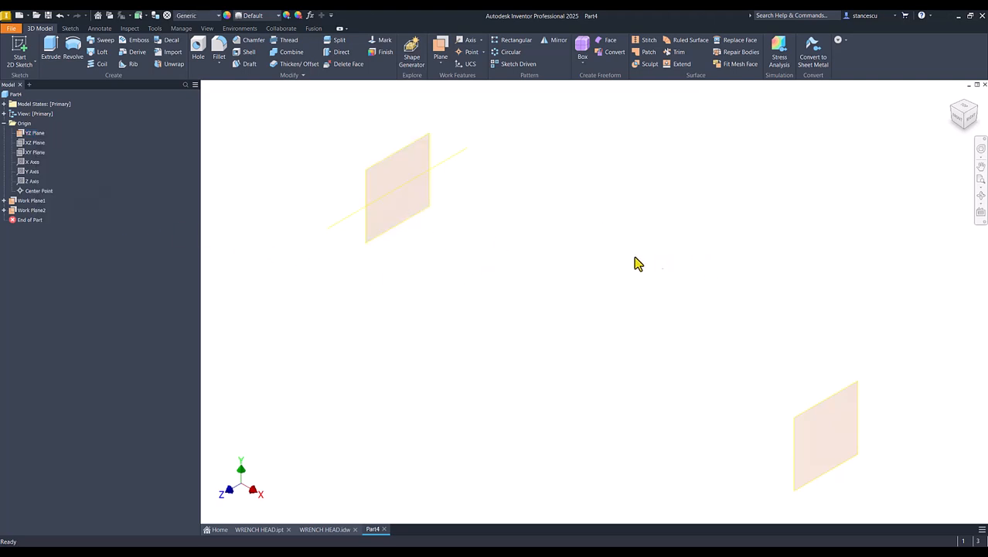
key("Num_Lock")
Start a sketch on Work Plane2 and draw a 40 mm circle centred on the origin
left_click(843, 399)
left_click(865, 387)
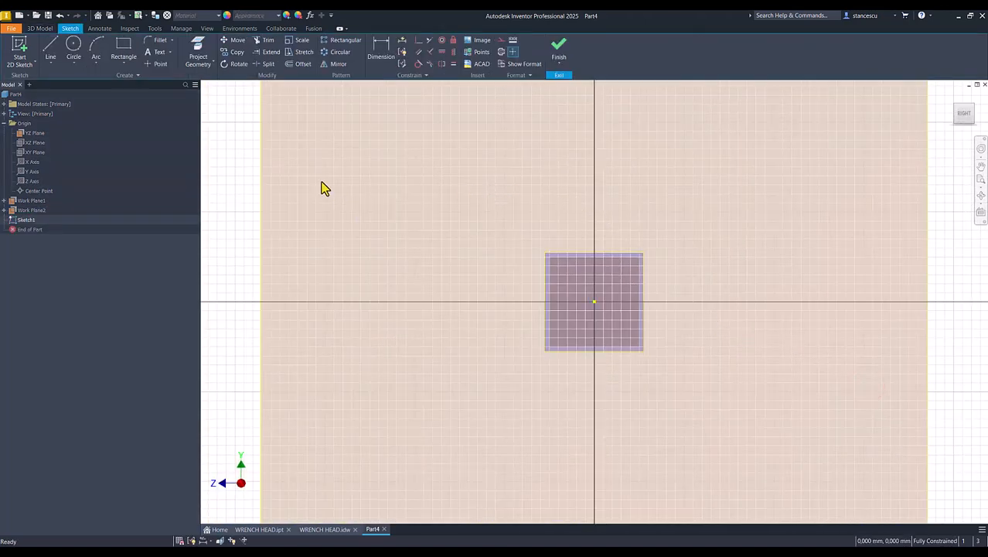
left_click(73, 48)
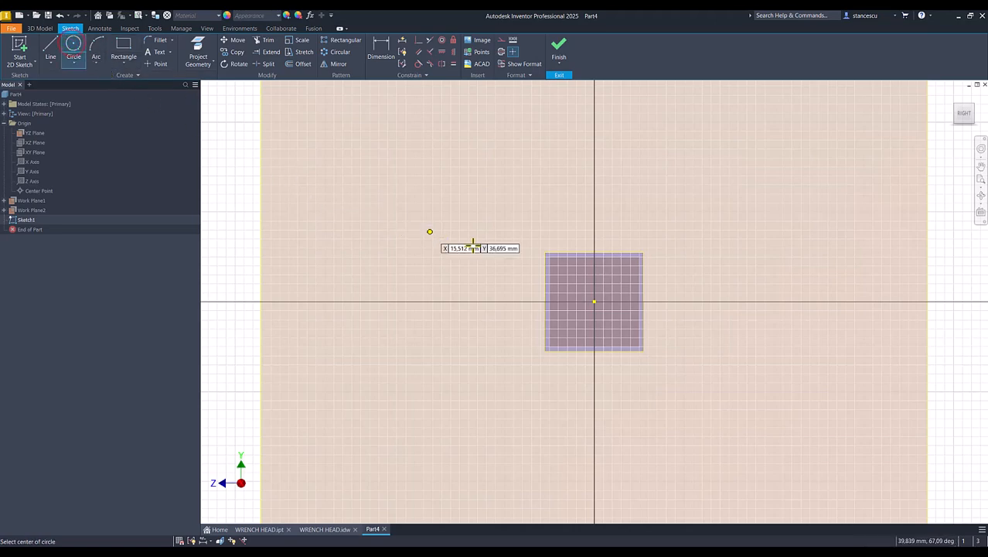
left_click(594, 302)
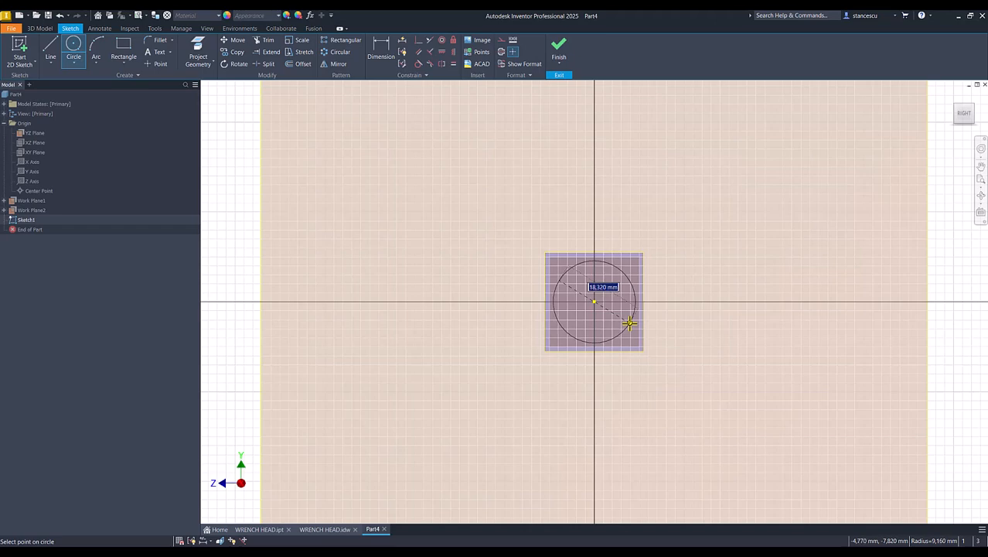
type("40")
key("Return")
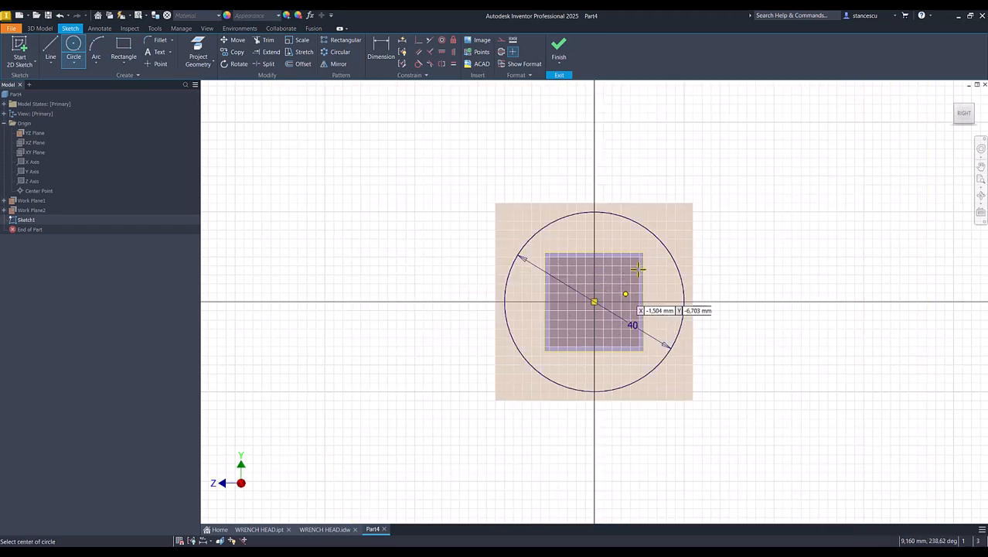
Add a vertical line through the circle centre, trim away the left arc, and finish the sketch
left_click(51, 50)
left_click(546, 224)
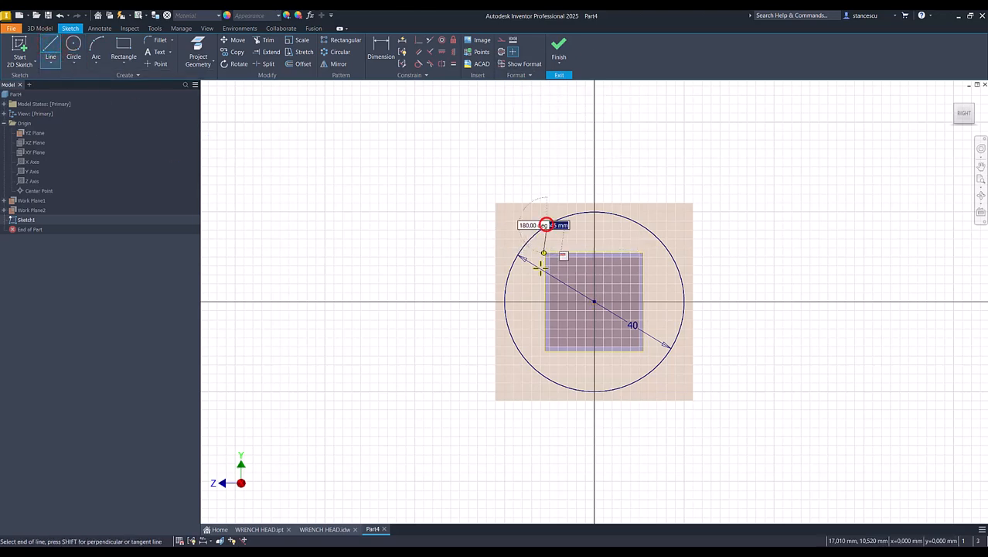
left_click(548, 379)
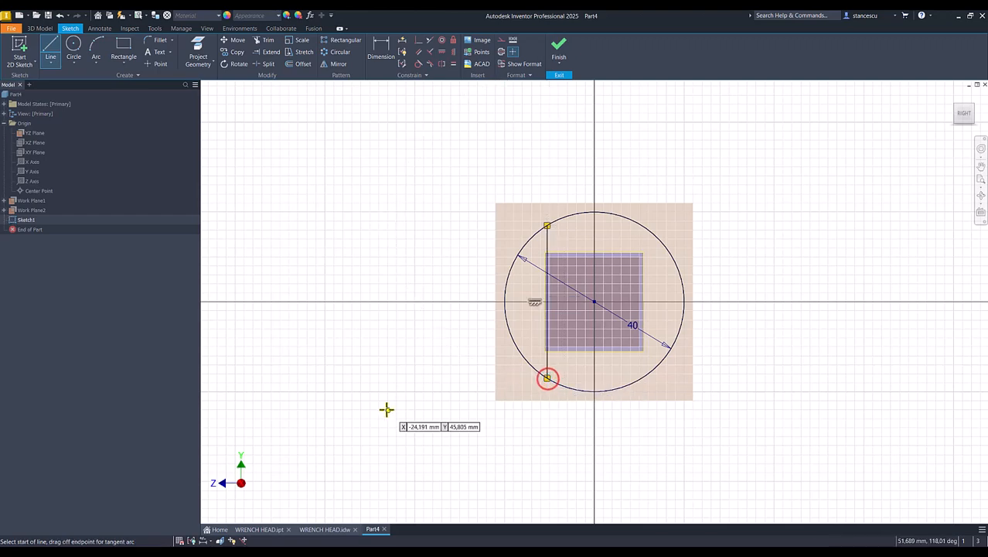
key("Escape")
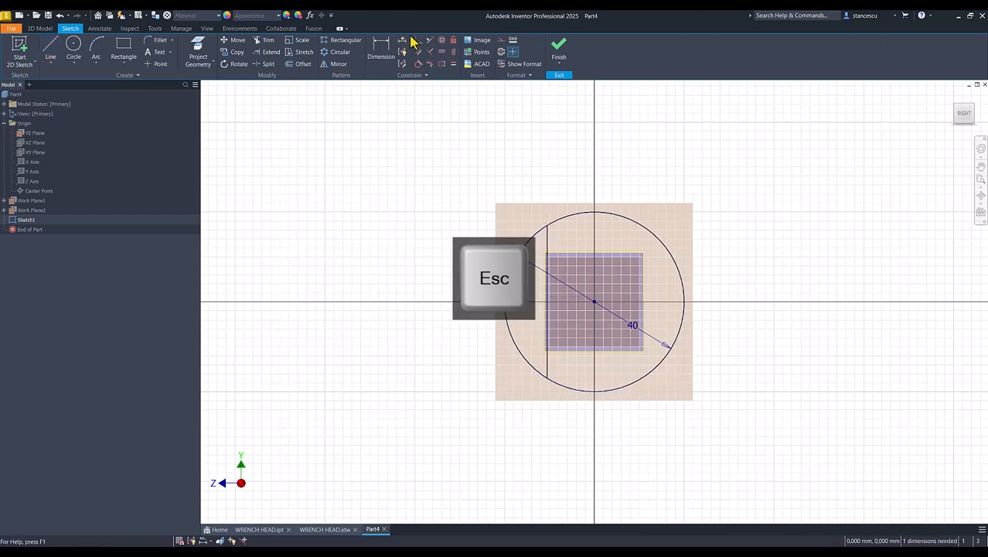
left_click(417, 41)
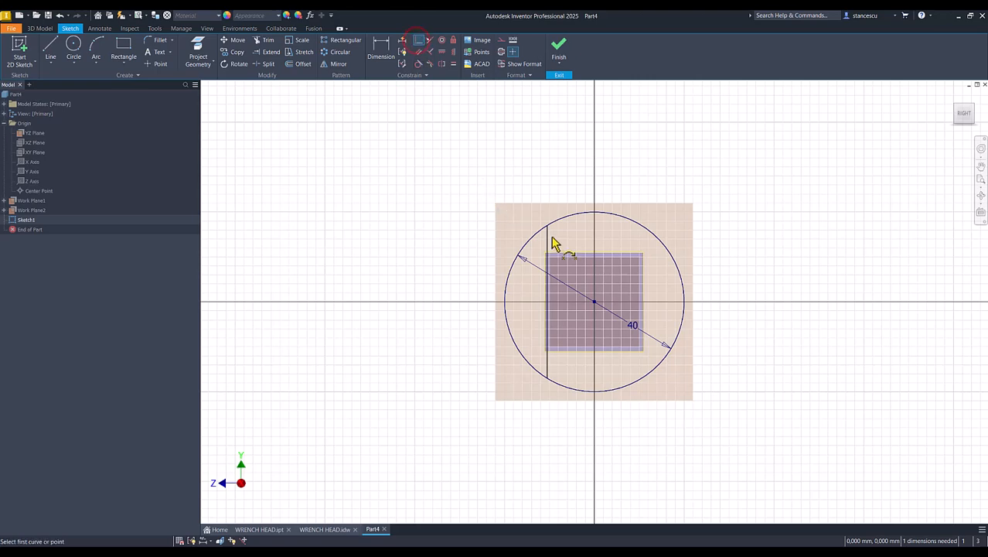
left_click(547, 240)
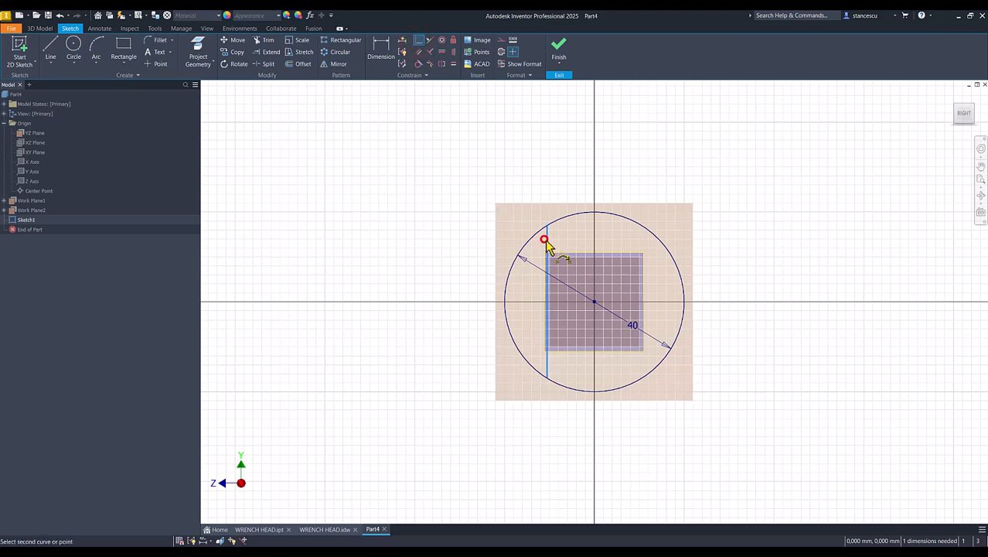
left_click(594, 303)
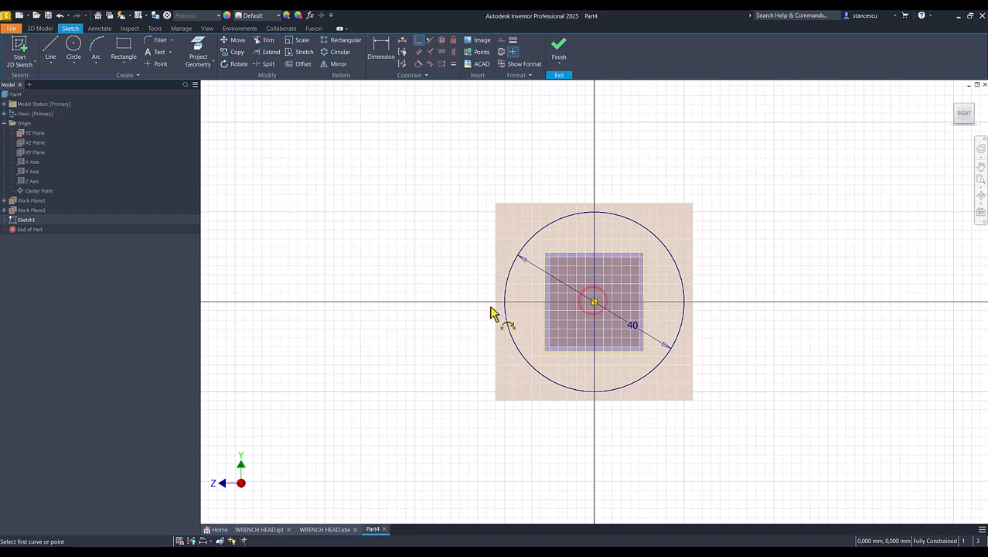
key("Escape")
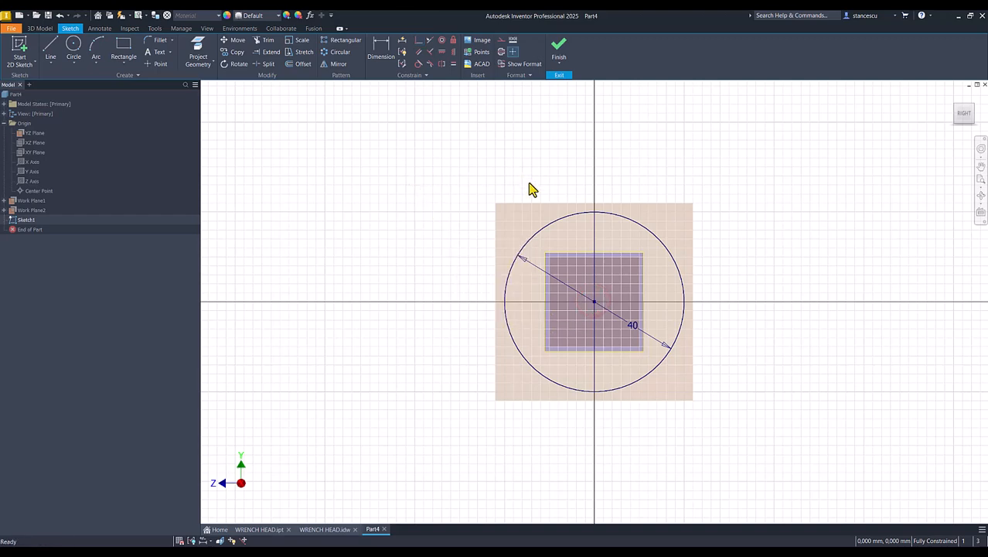
left_click(264, 40)
left_click(523, 247)
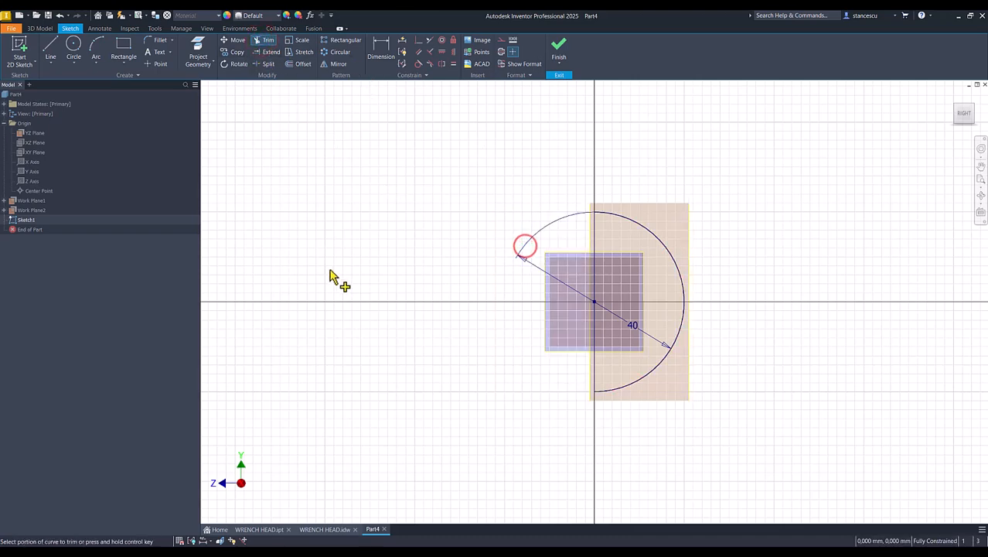
left_click(559, 48)
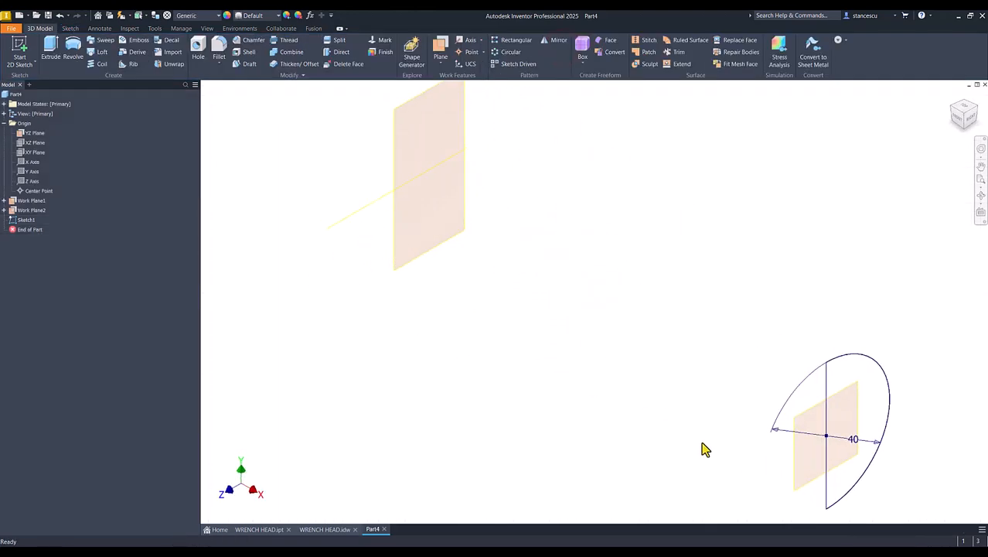
On the XZ plane, draw a horizontal line from the axis end blending into a tangent arc over the square
left_click(31, 143)
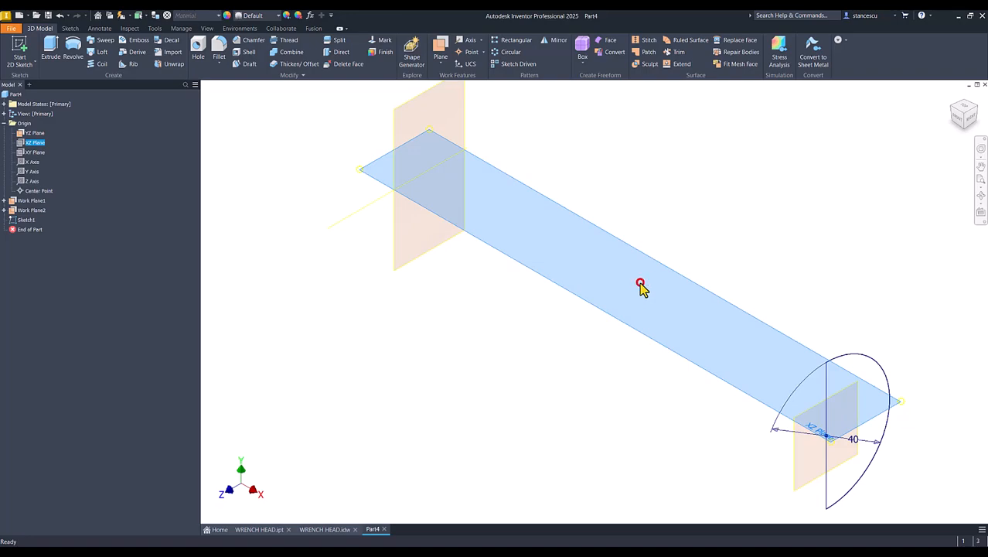
left_click(641, 283)
key("Num_Lock")
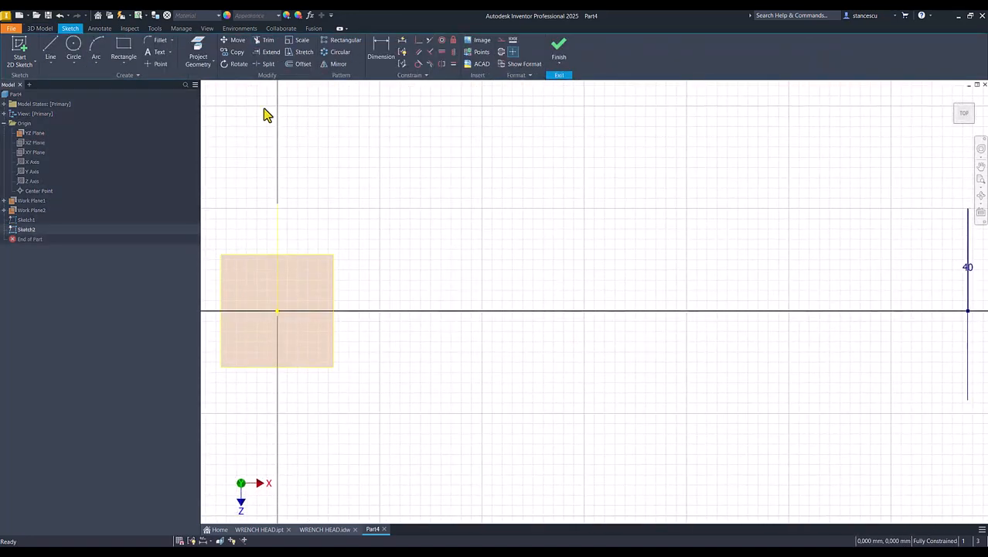
left_click(56, 47)
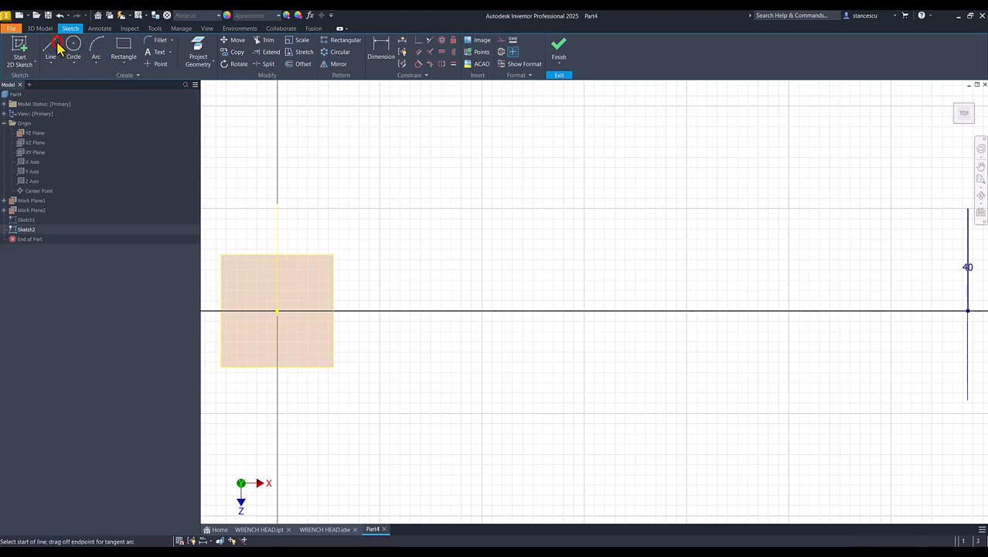
left_click(968, 311)
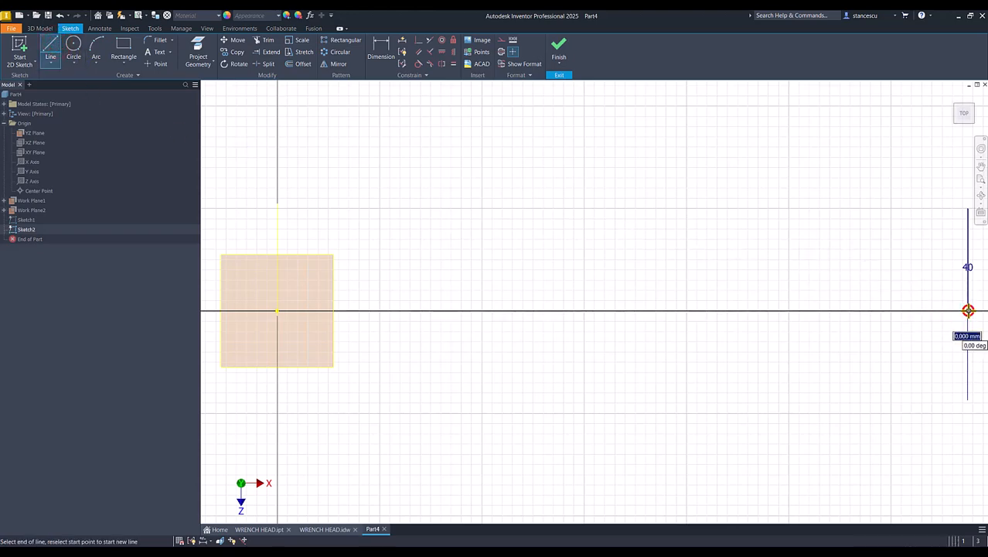
left_click(814, 311)
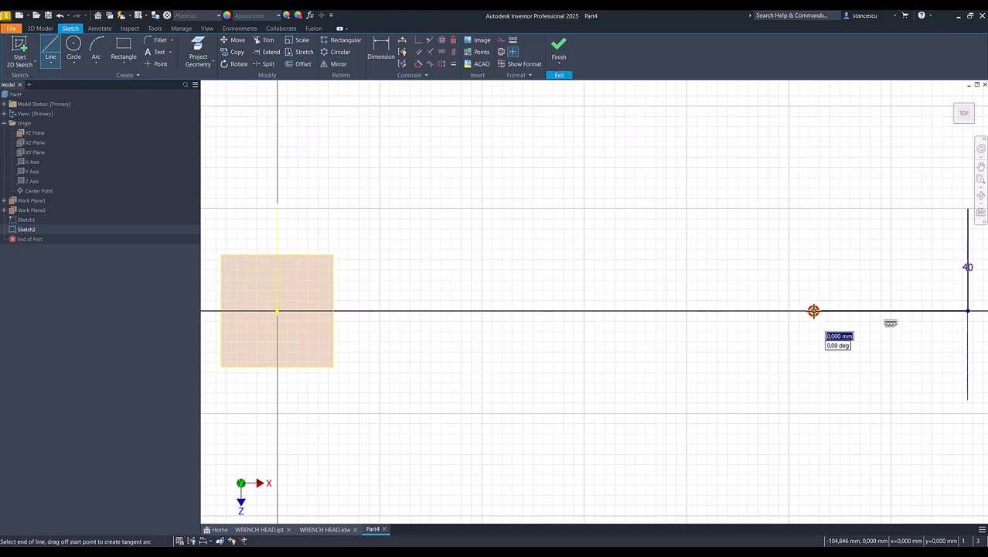
left_click_drag(814, 311, 212, 311)
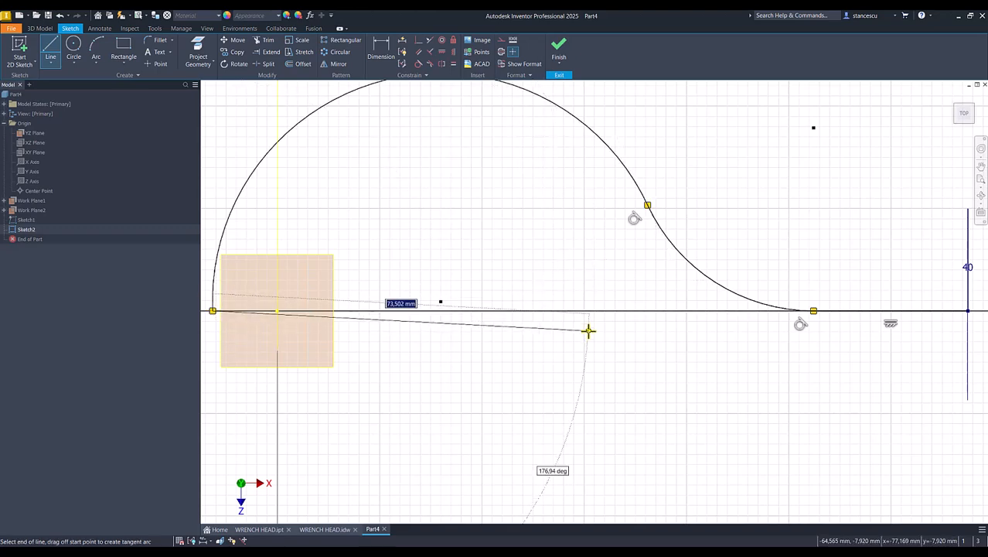
key("Escape")
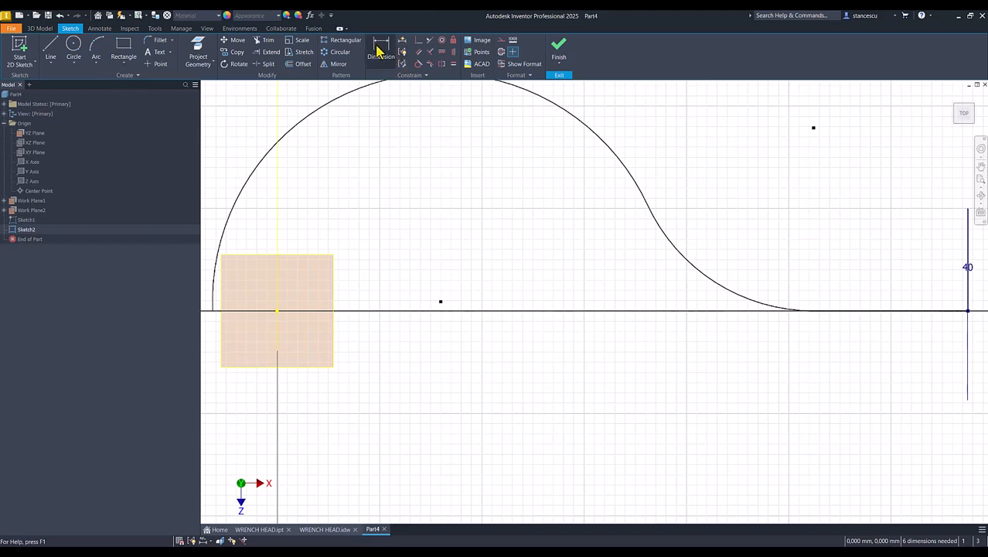
Make the arc centre coincide with the square's centre and attach the line end to the projected axis point
left_click(419, 39)
left_click(440, 301)
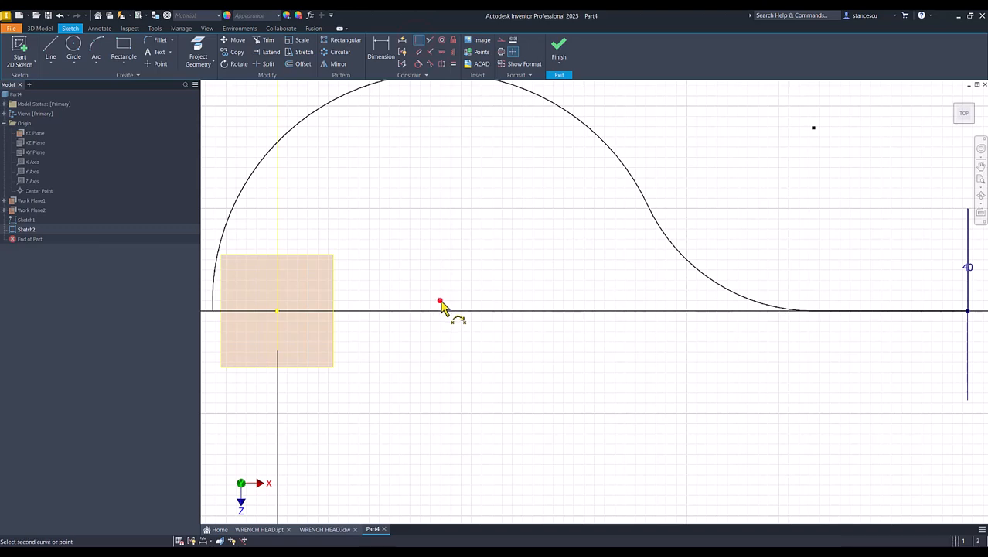
left_click(277, 311)
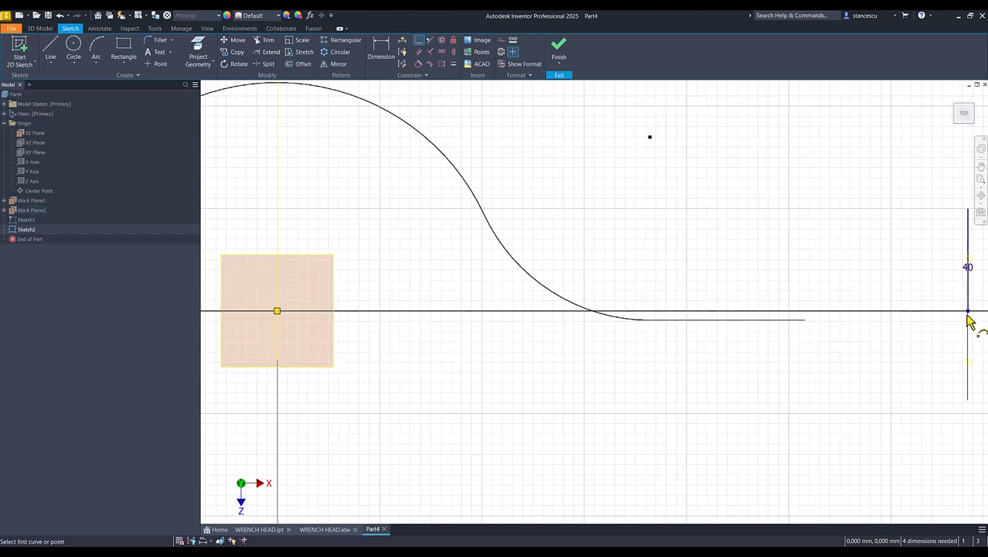
left_click(198, 48)
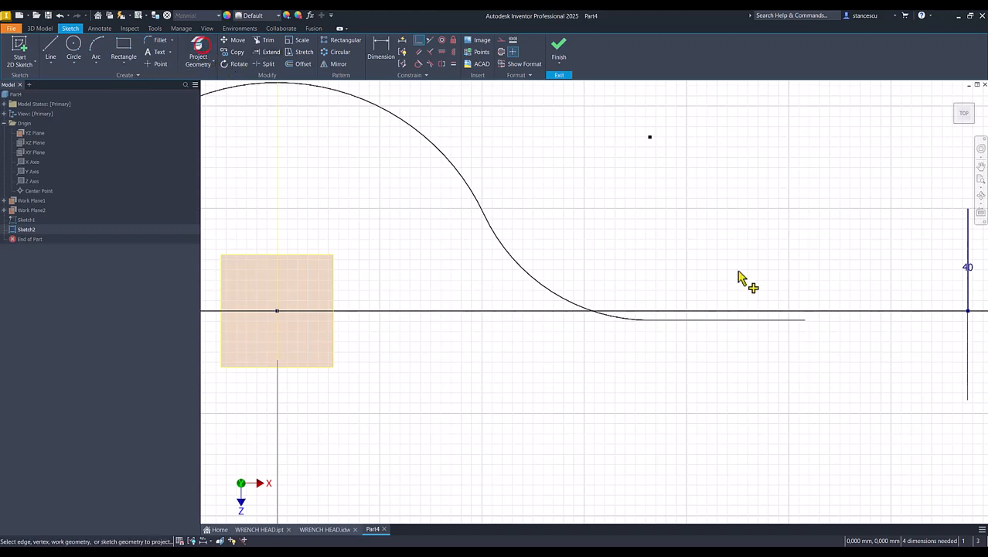
left_click(968, 311)
key("Escape")
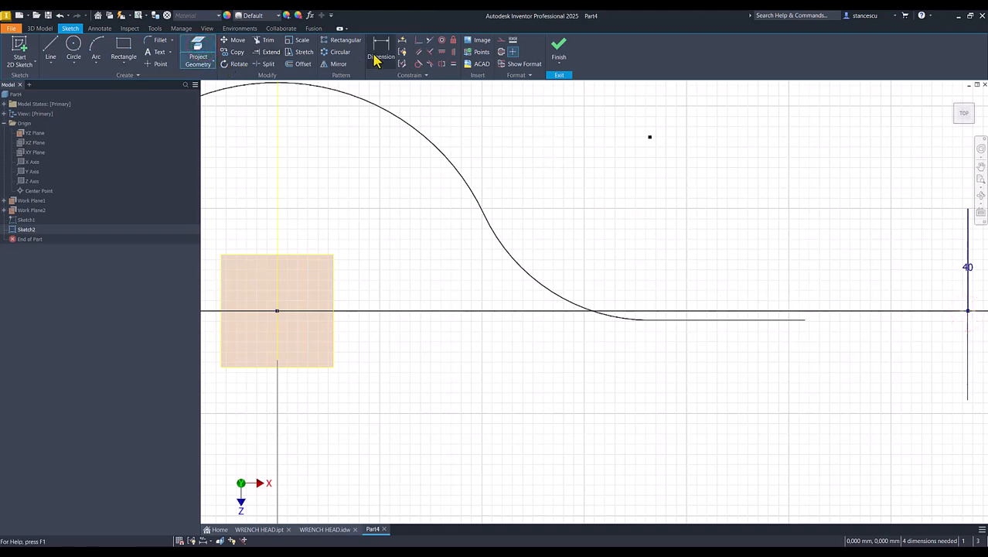
left_click(417, 43)
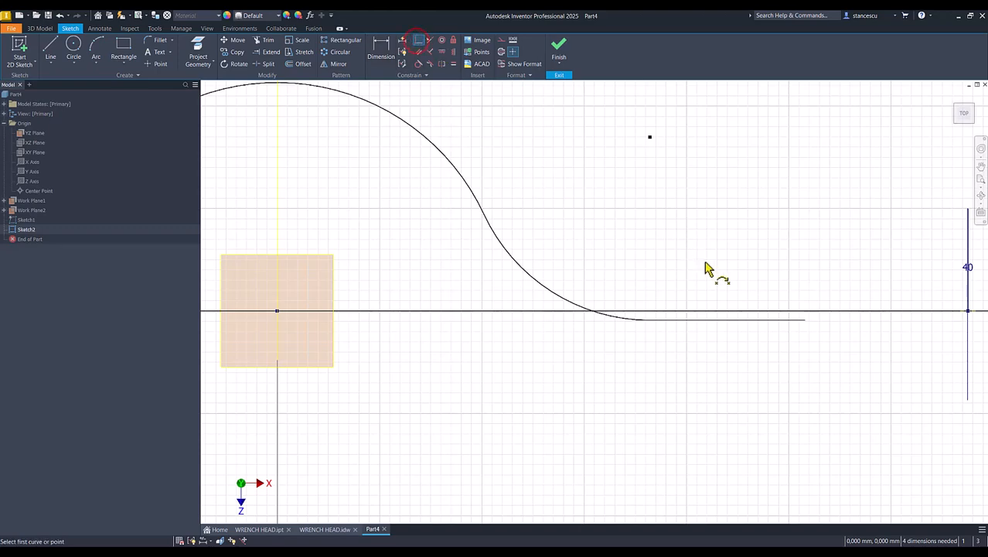
left_click(803, 319)
left_click(969, 311)
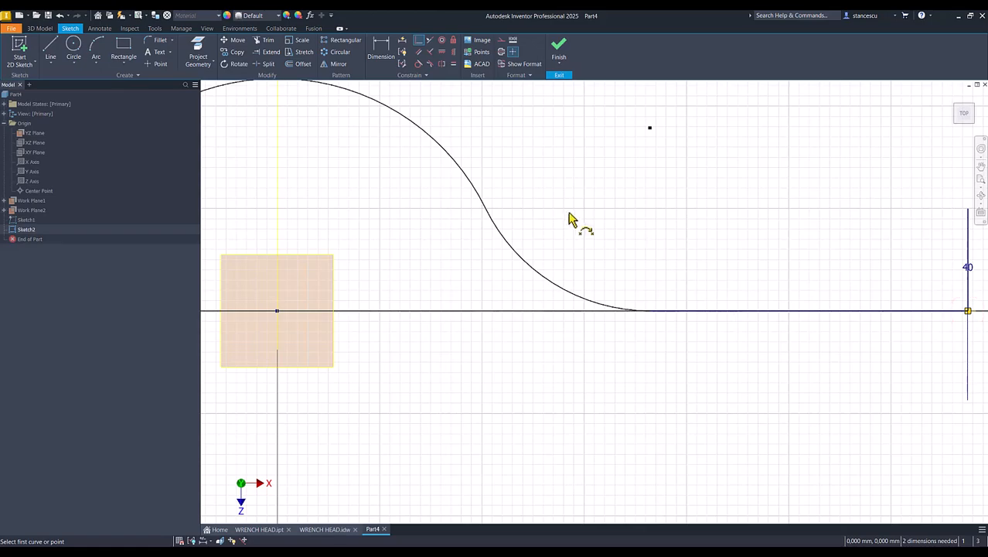
key("Home")
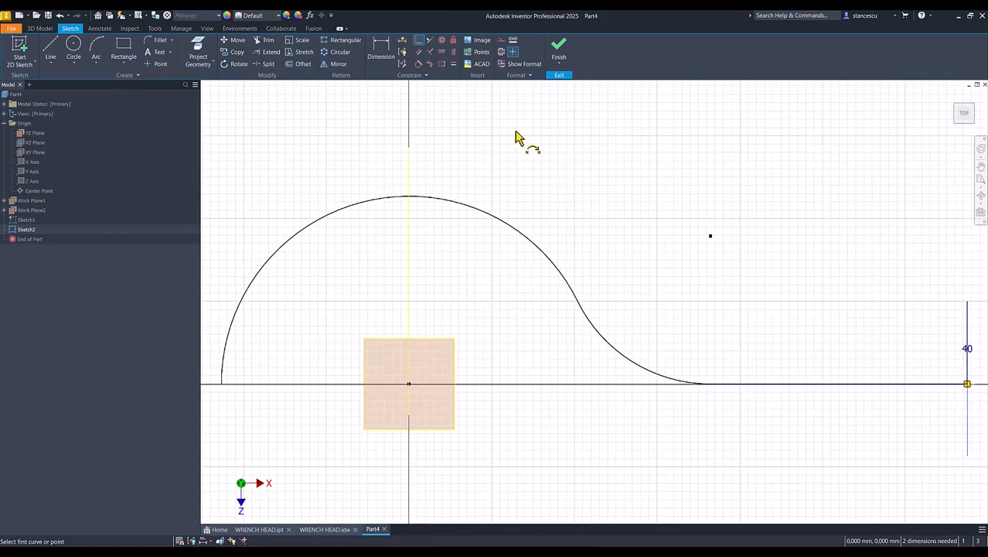
Dimension the arc radius as 110/2 (55) and the horizontal distance as 100, then finish the sketch
left_click(381, 52)
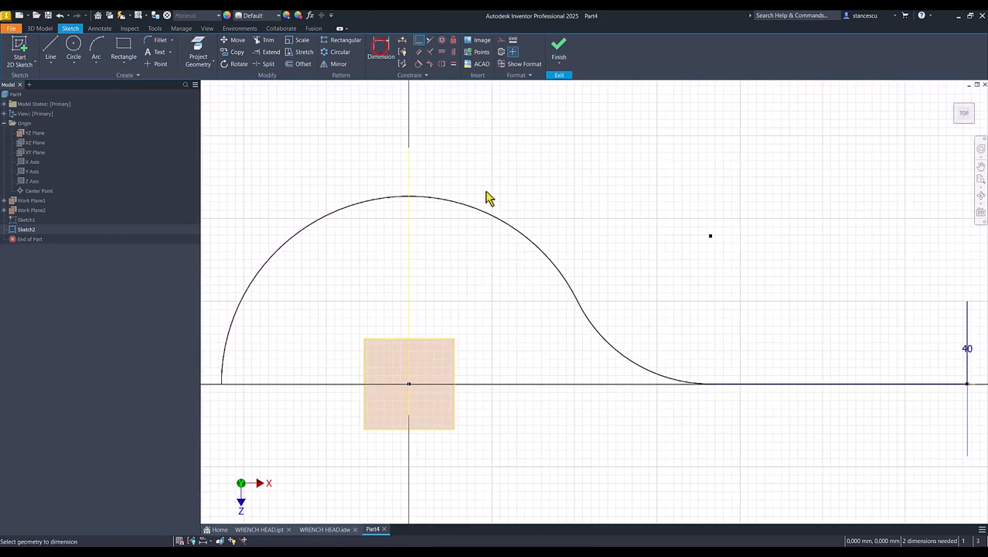
left_click(503, 225)
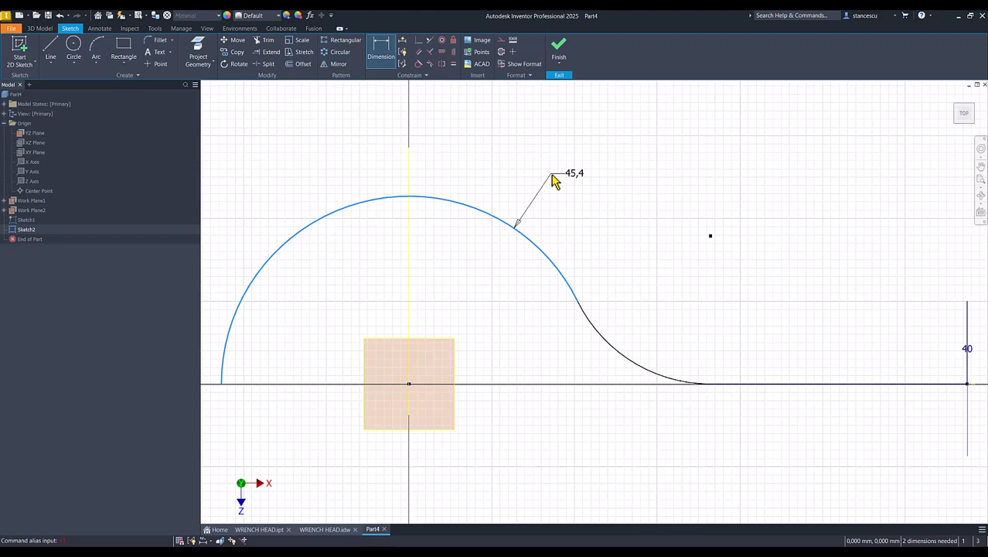
left_click(562, 176)
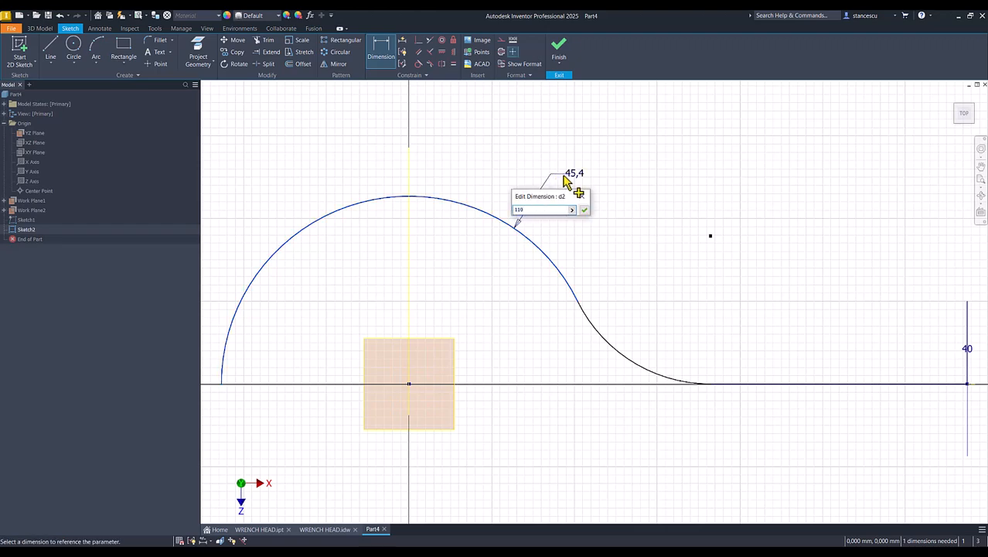
type("110/2")
key("Return")
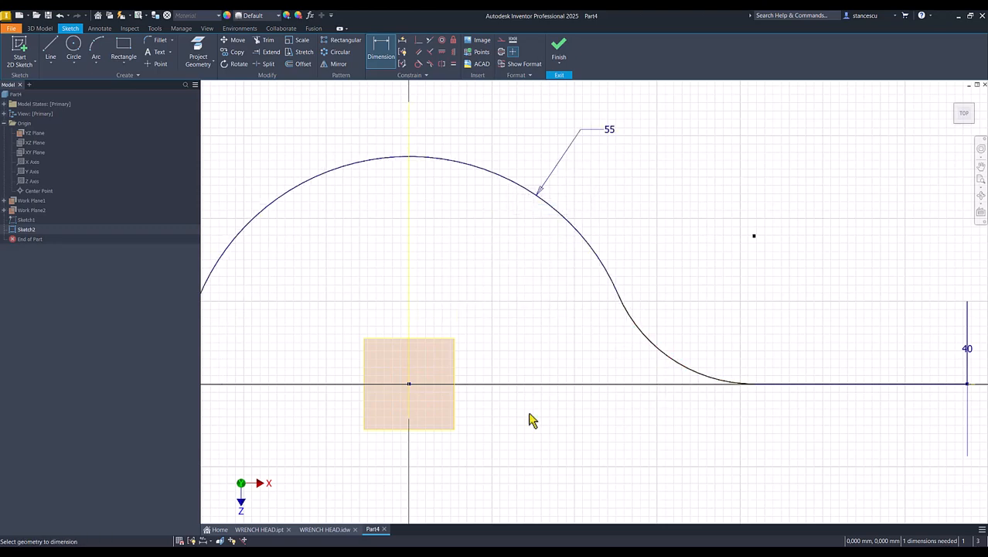
left_click(409, 384)
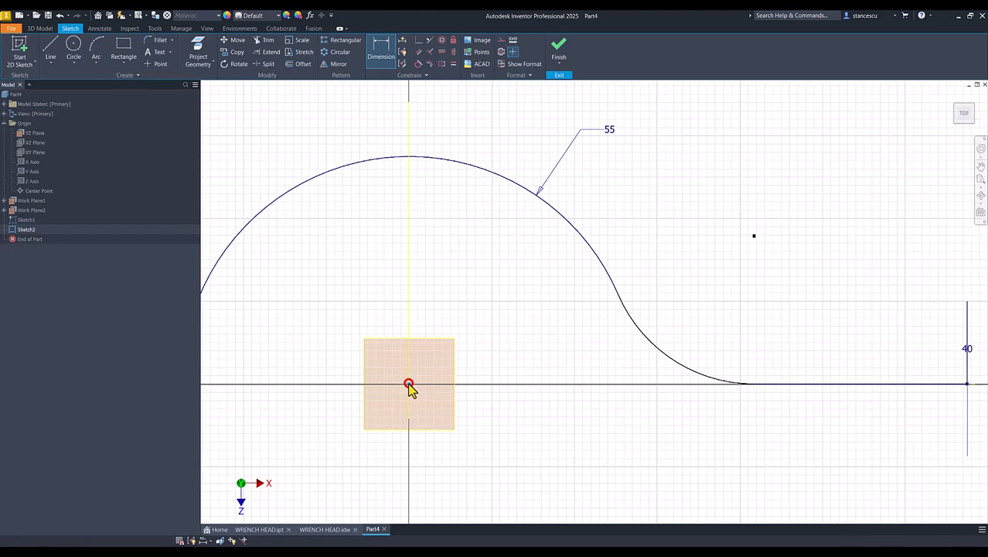
left_click(754, 384)
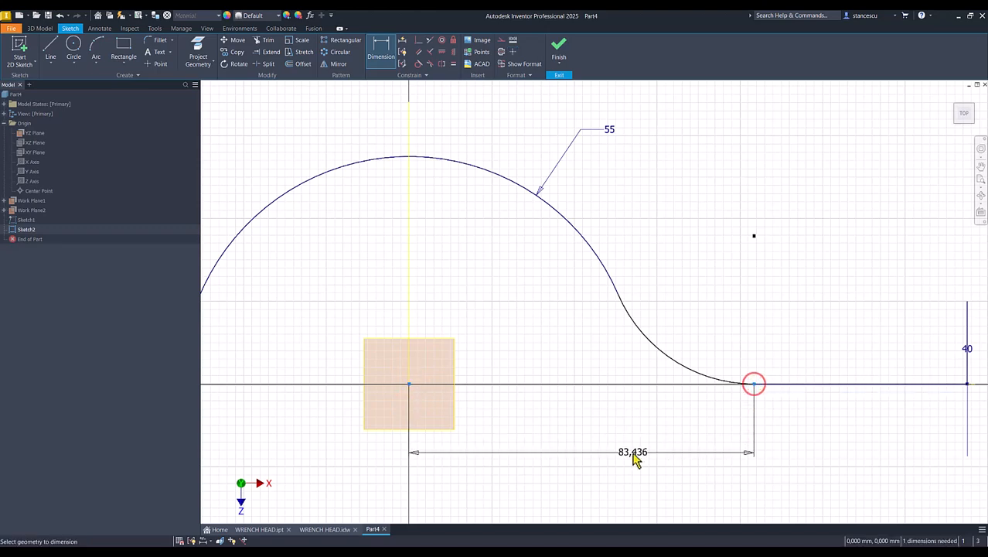
middle_click_drag(631, 449, 629, 357)
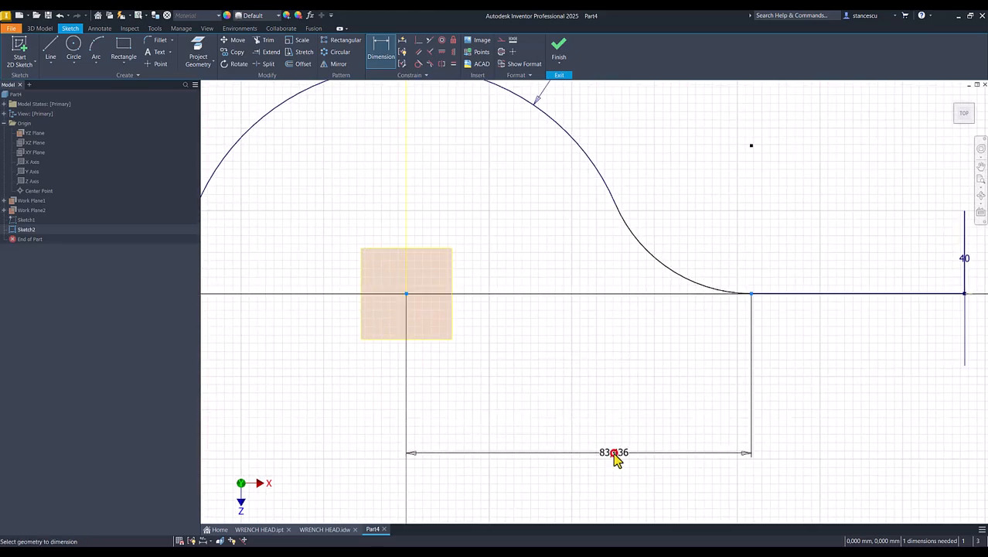
left_click(616, 452)
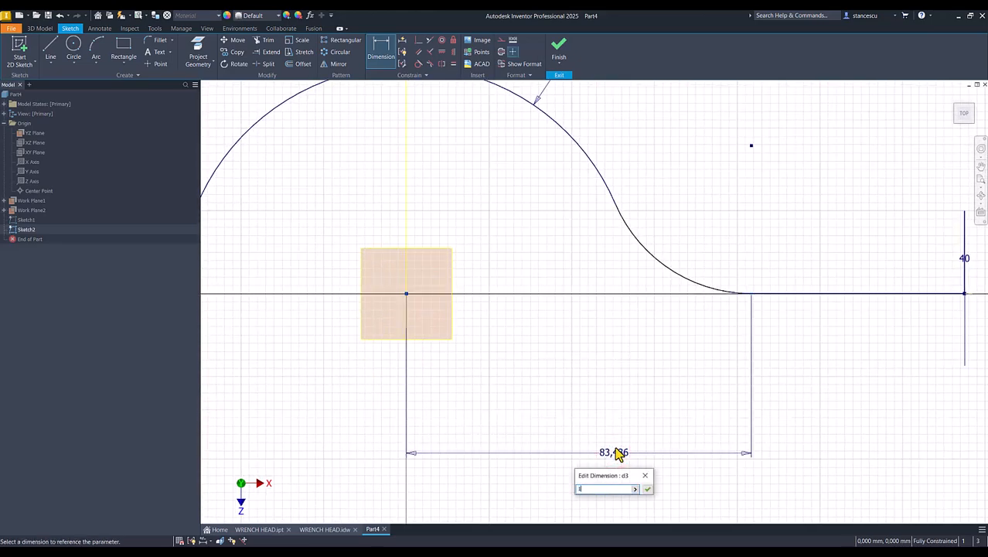
type("100")
key("Return")
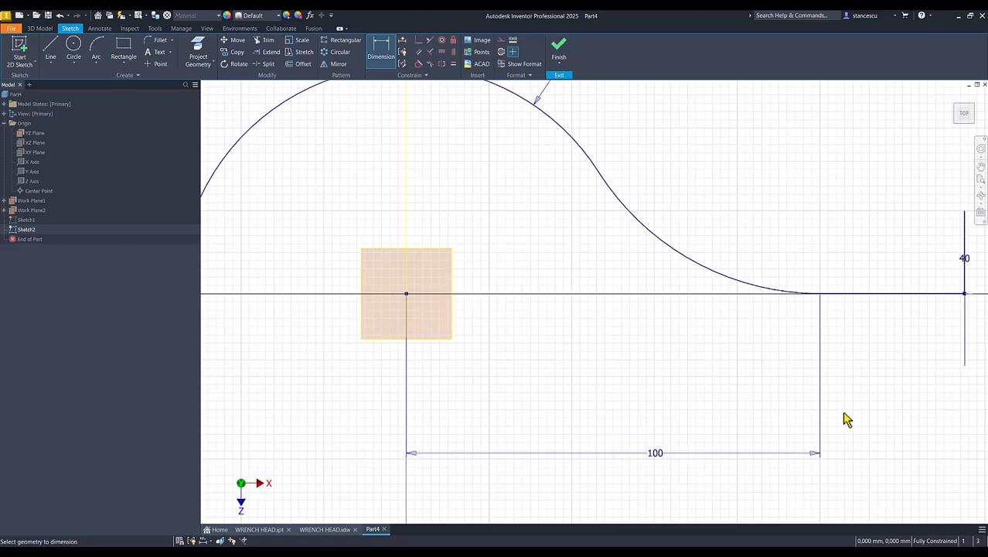
left_click(559, 48)
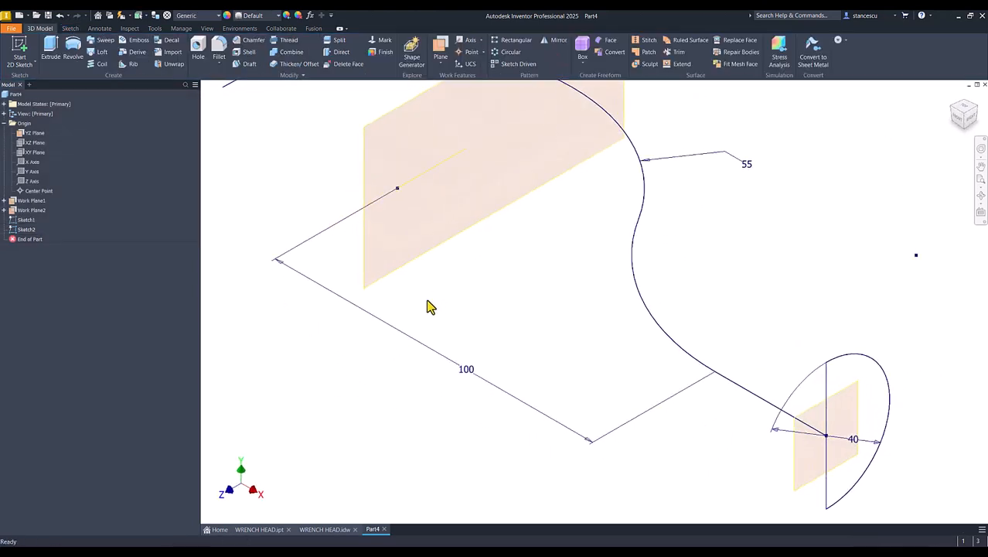
Sweep the half-circle profile along the curved path sketch to create Sweep1
left_click(104, 40)
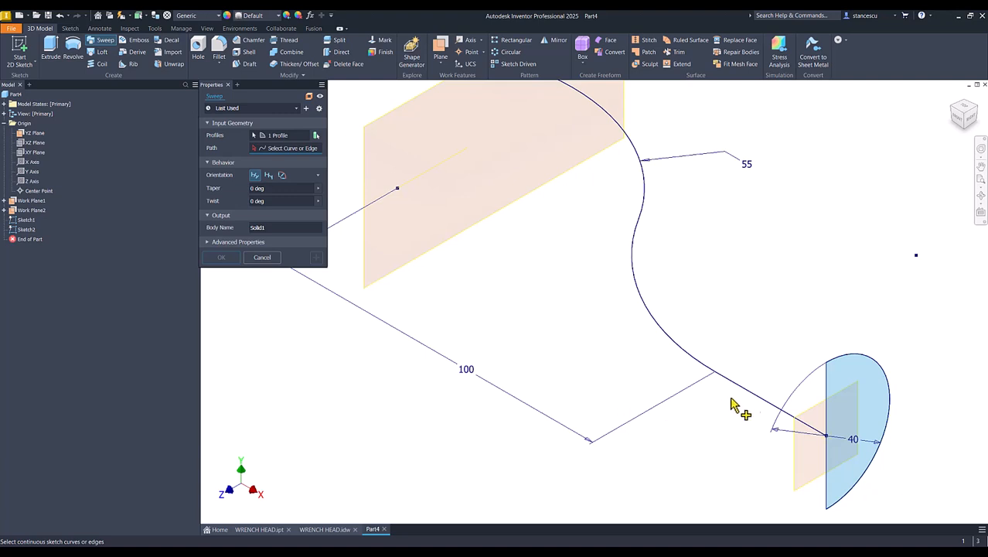
left_click(755, 397)
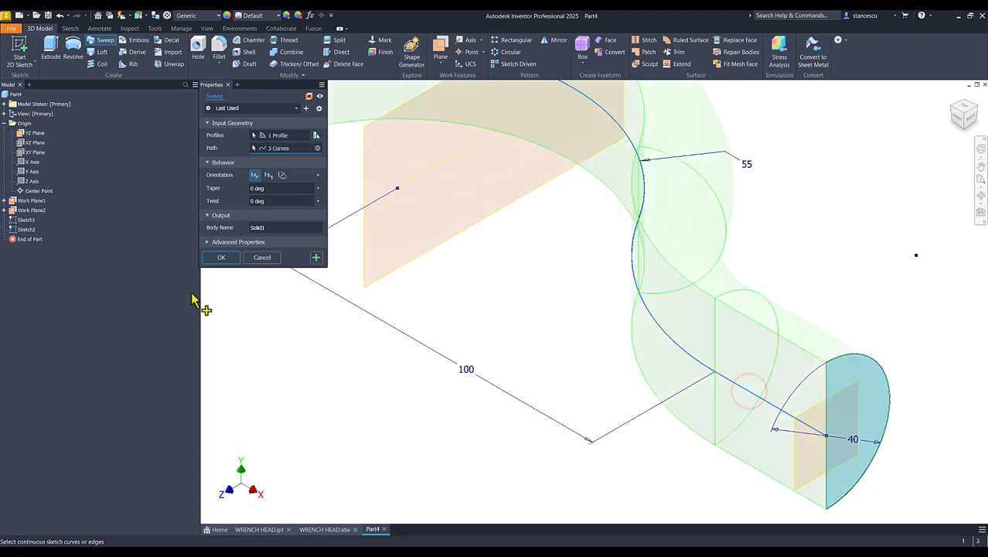
left_click(221, 259)
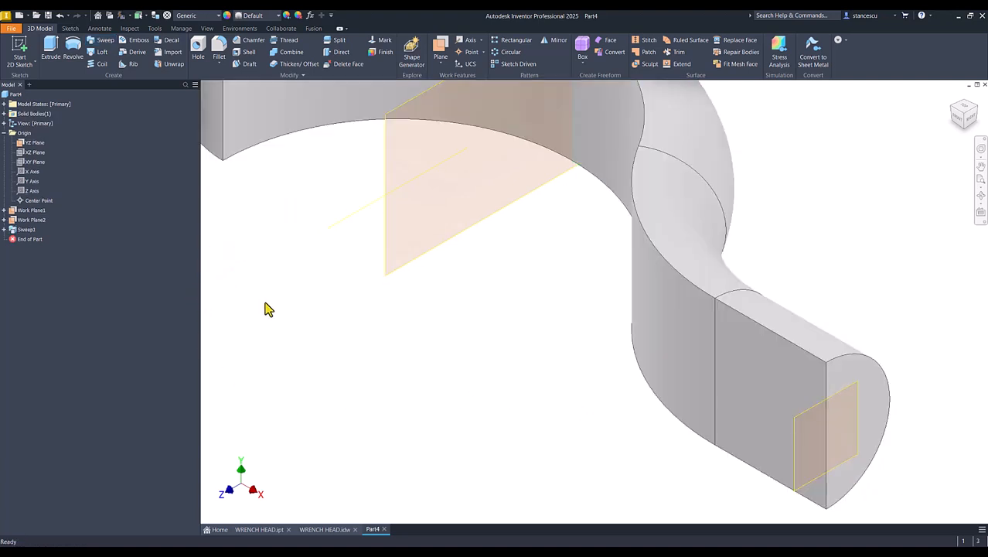
key("Num_Lock")
key("Home")
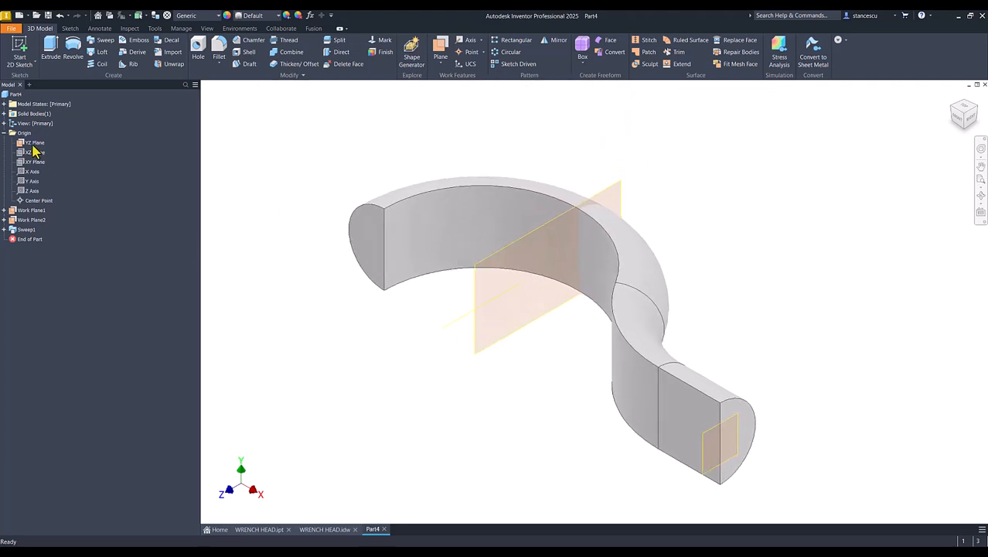
Hide the YZ Plane and Work Plane1 by turning off their visibility
left_click(31, 144)
right_click(32, 142)
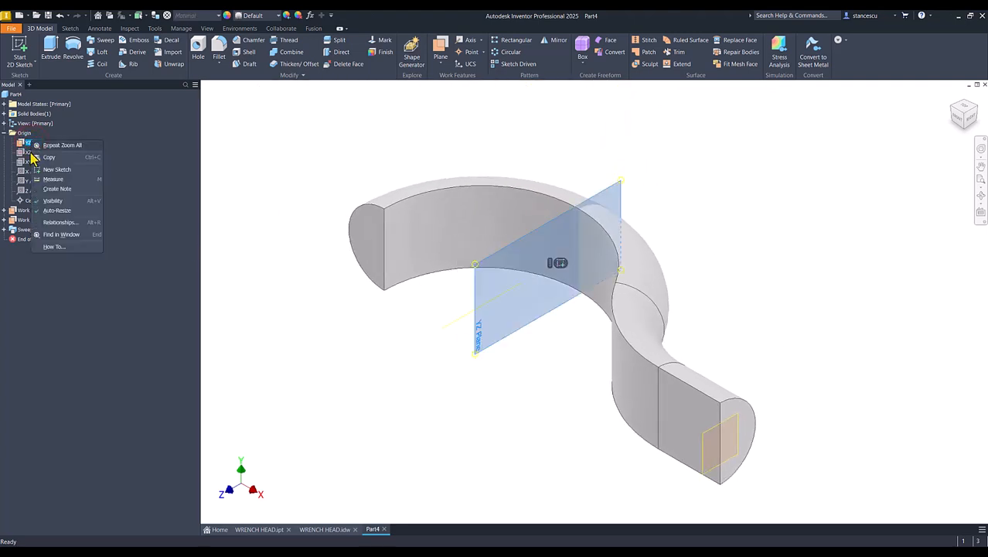
left_click(20, 164)
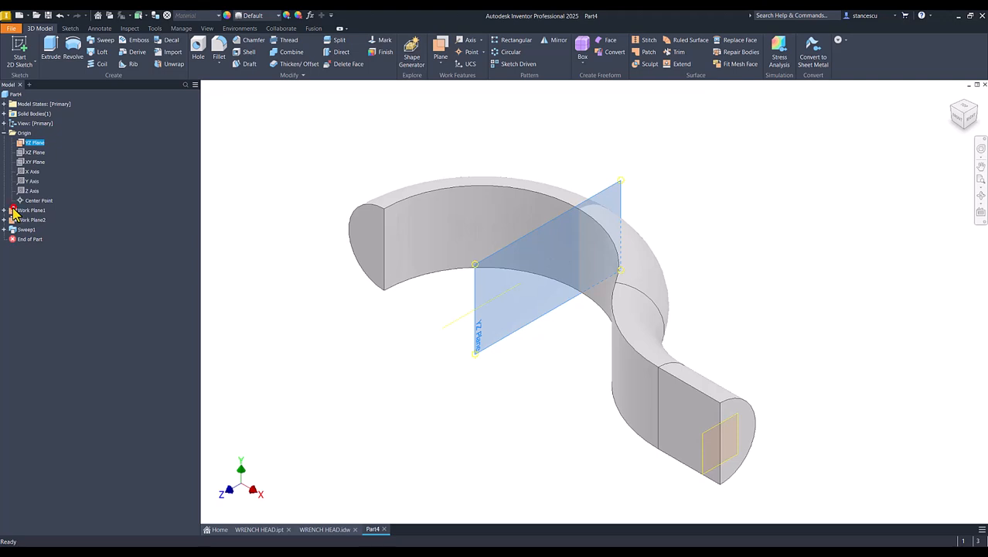
left_click(15, 211, "ctrl")
right_click(13, 214)
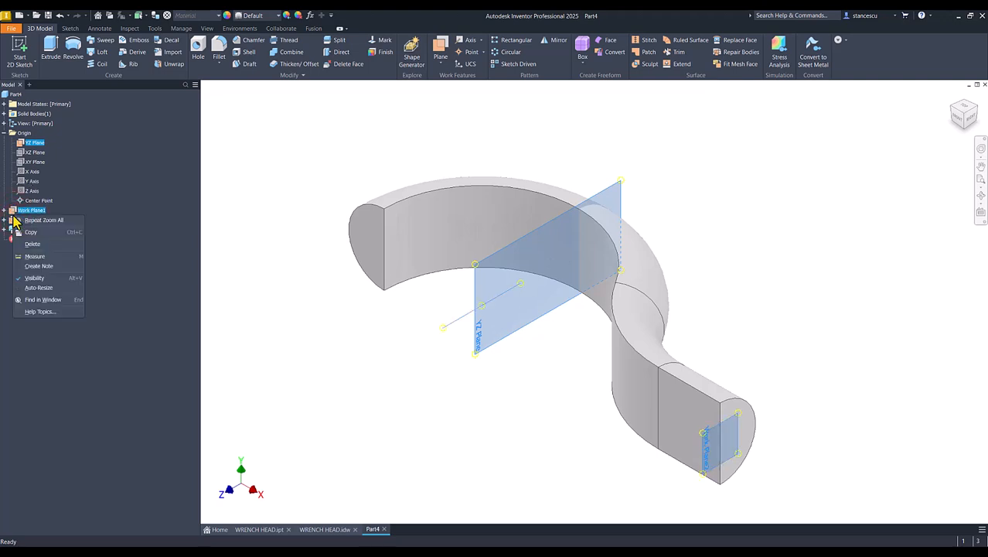
left_click(41, 277)
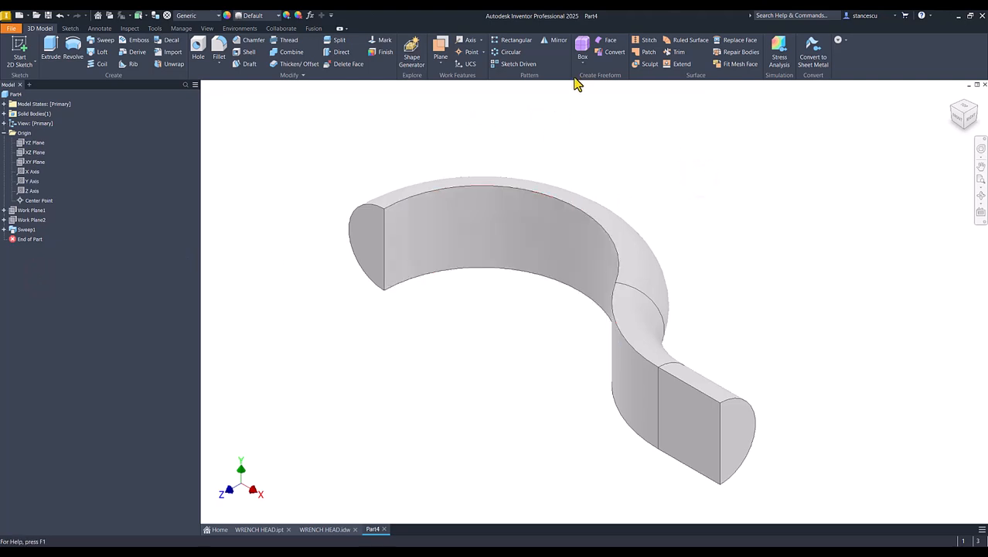
Mirror Sweep1 about its flat end face into a full ring and save as Part4.ipt
left_click(554, 41)
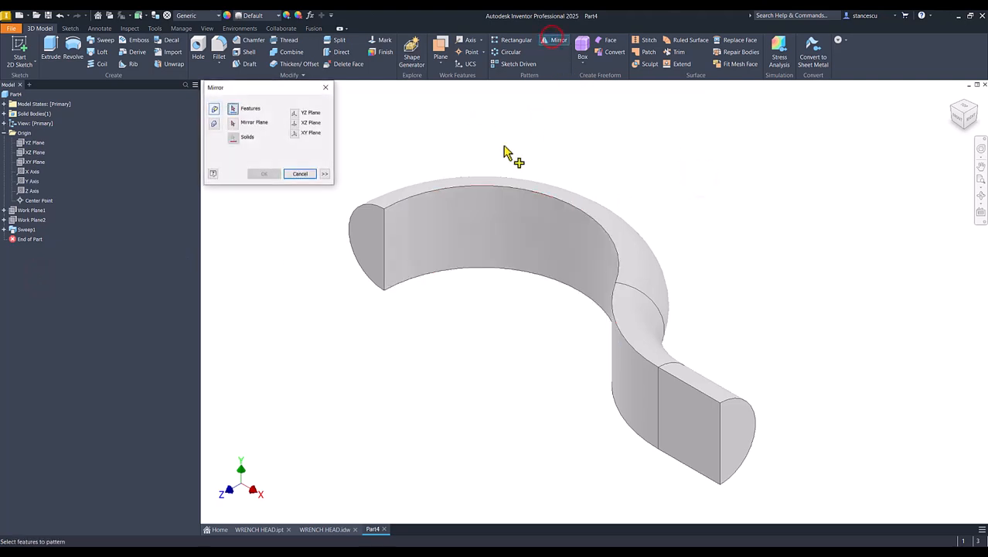
left_click(462, 202)
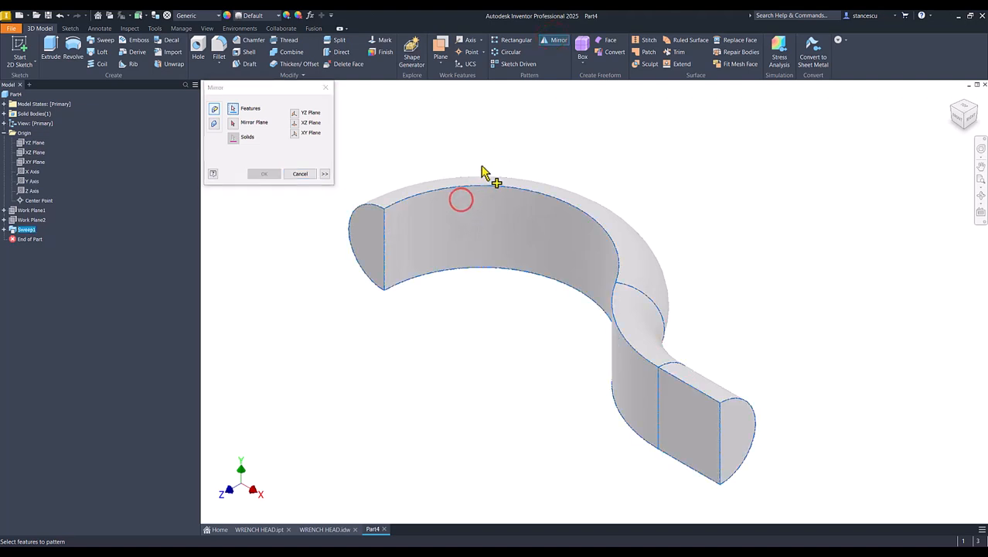
left_click(233, 123)
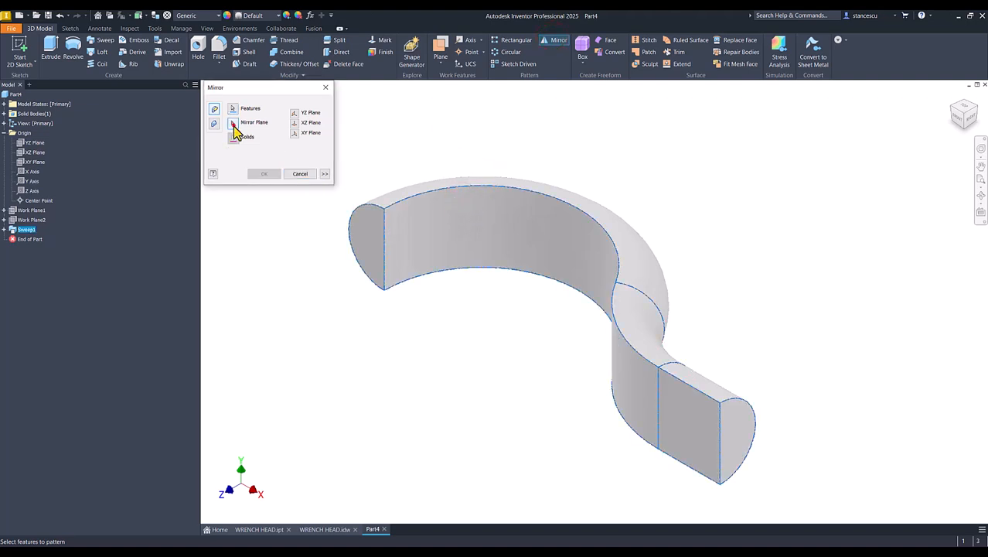
left_click(372, 232)
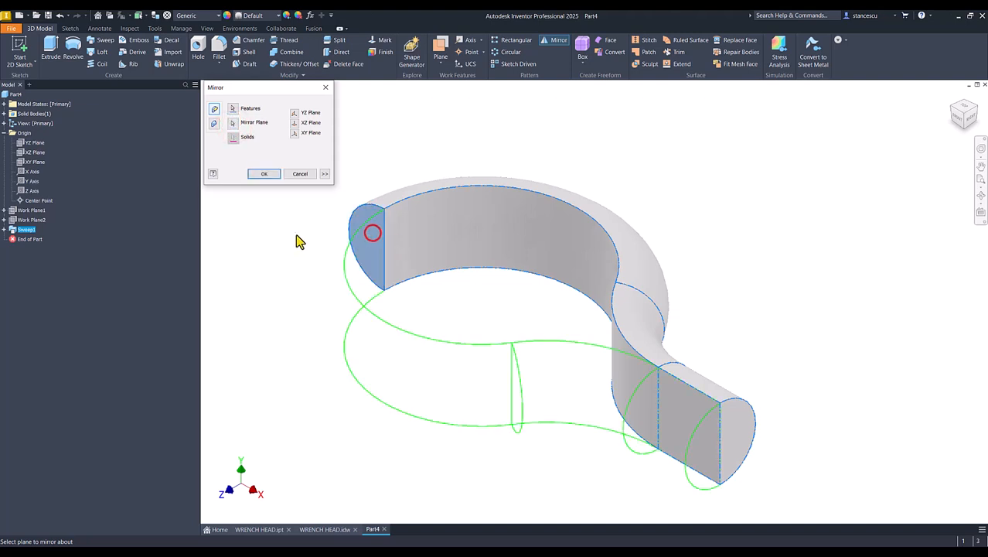
left_click(265, 174)
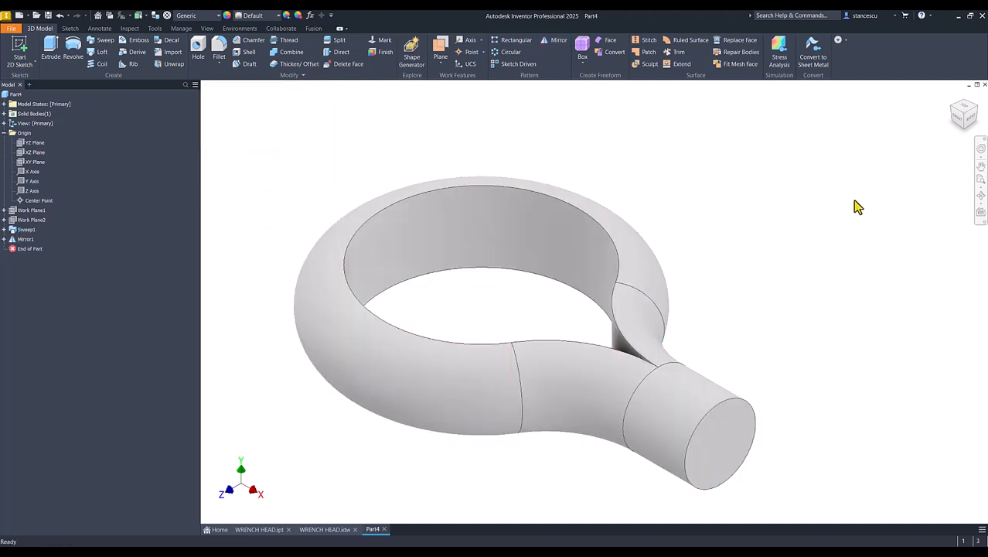
key("F6")
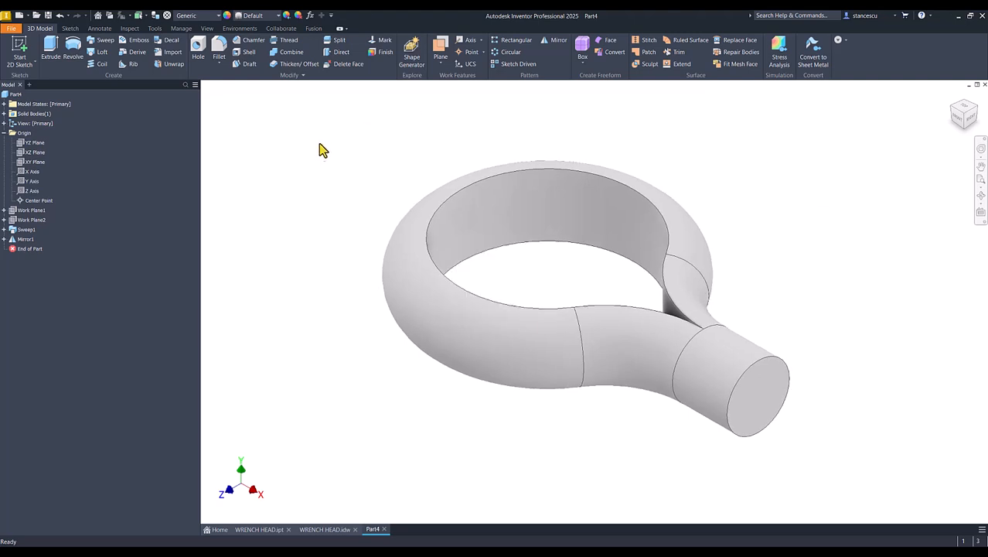
key("ctrl+s")
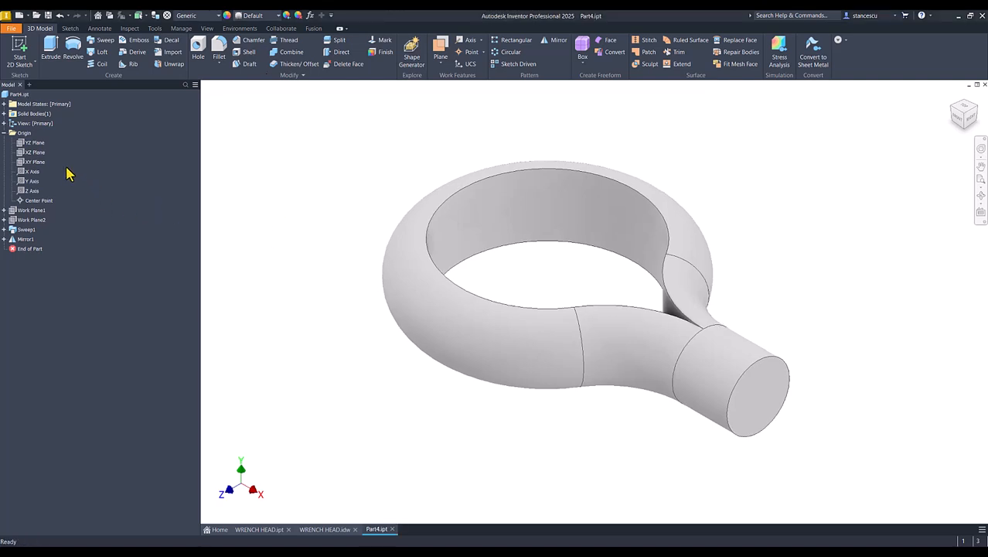
Project the ring's inner circular edge and both inner handle edges into a new XZ Plane sketch
left_click(30, 153)
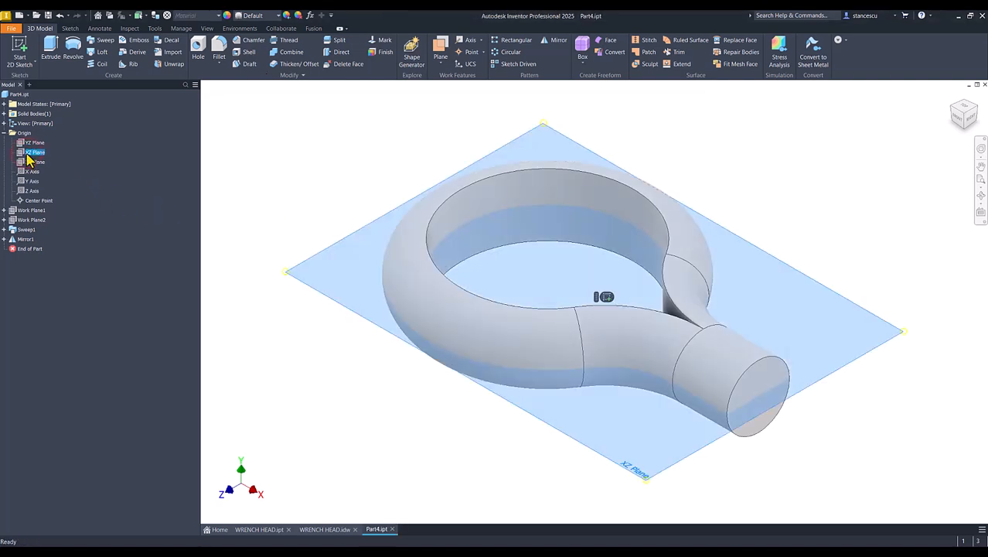
left_click(606, 297)
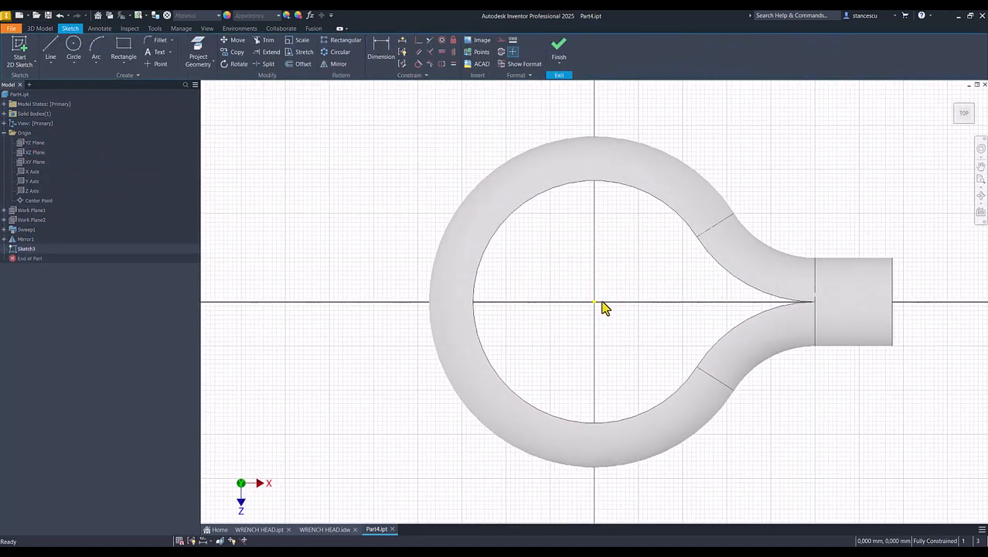
left_click(198, 51)
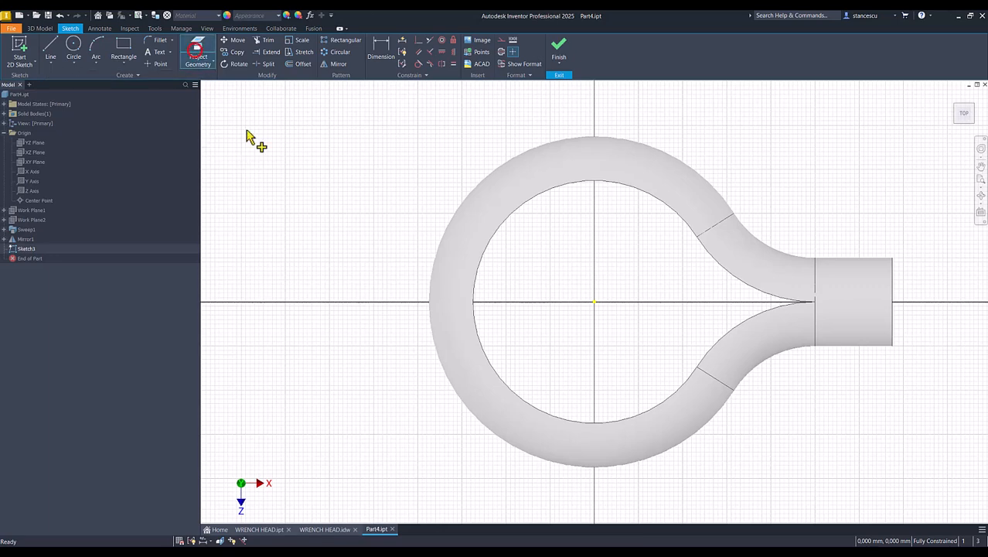
left_click(492, 236)
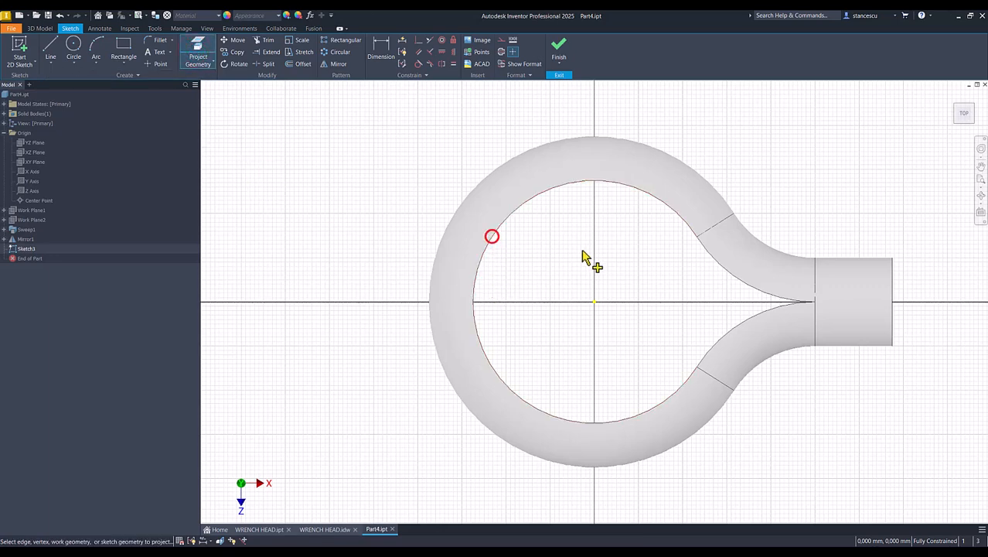
left_click(732, 279)
left_click(738, 324)
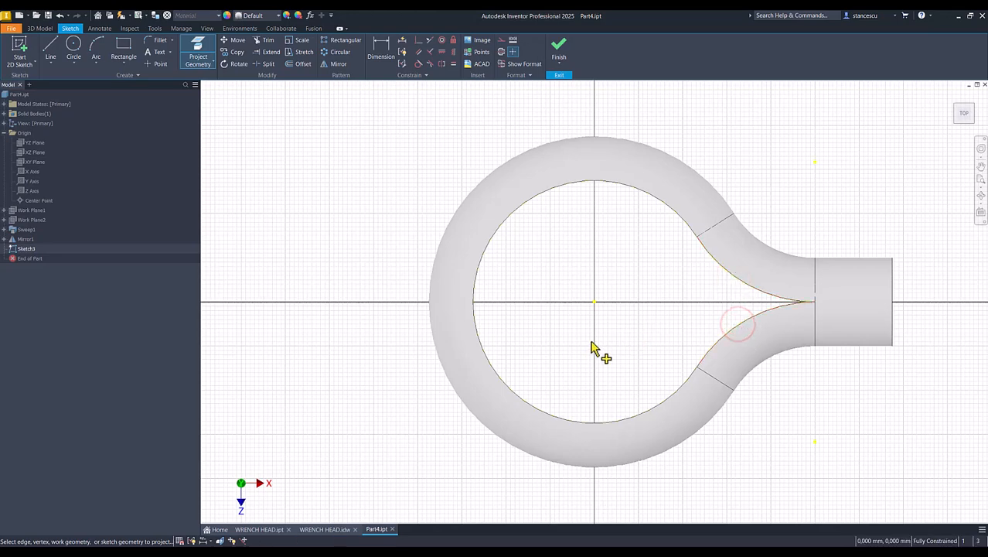
left_click(559, 51)
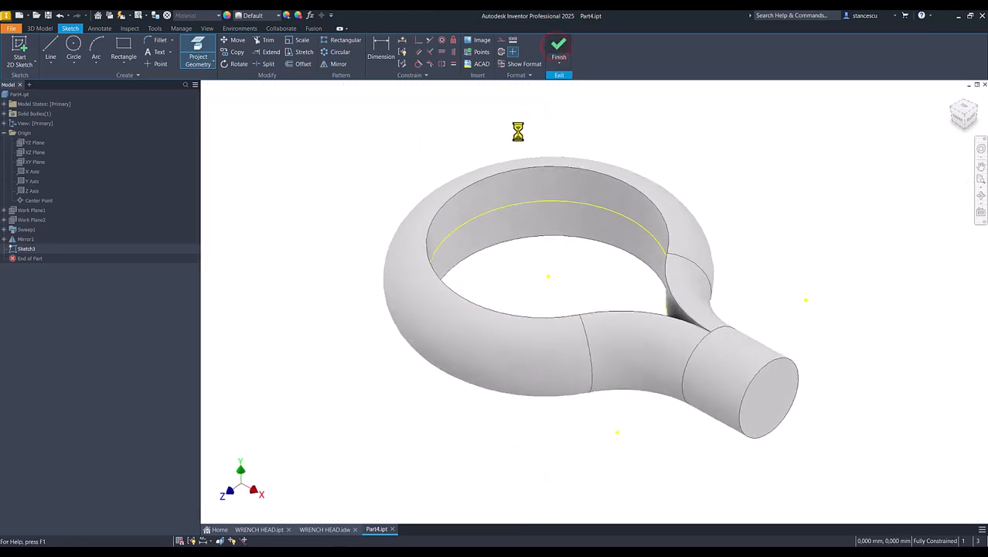
Extrude the sketched profile 40 mm symmetrically to fill the ring's opening
key("e")
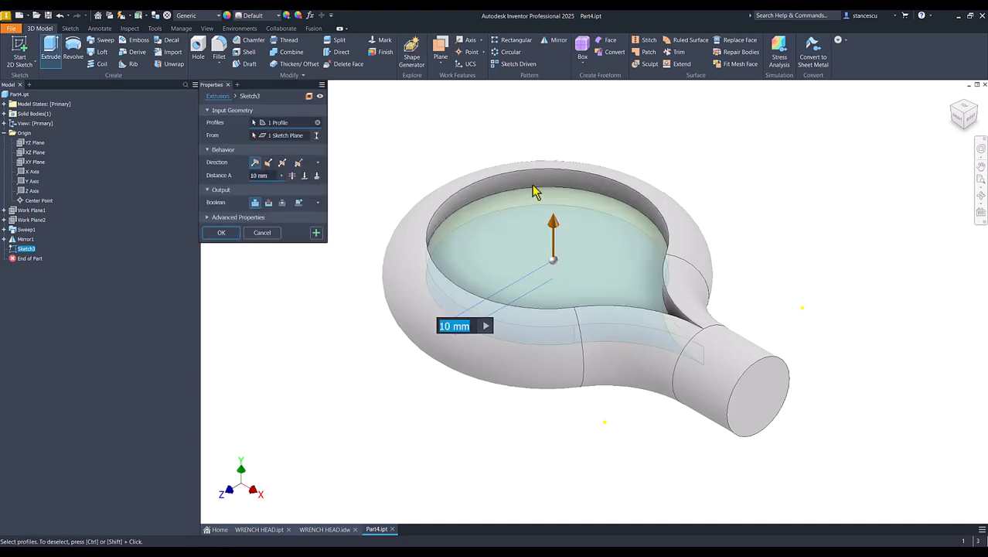
left_click(283, 162)
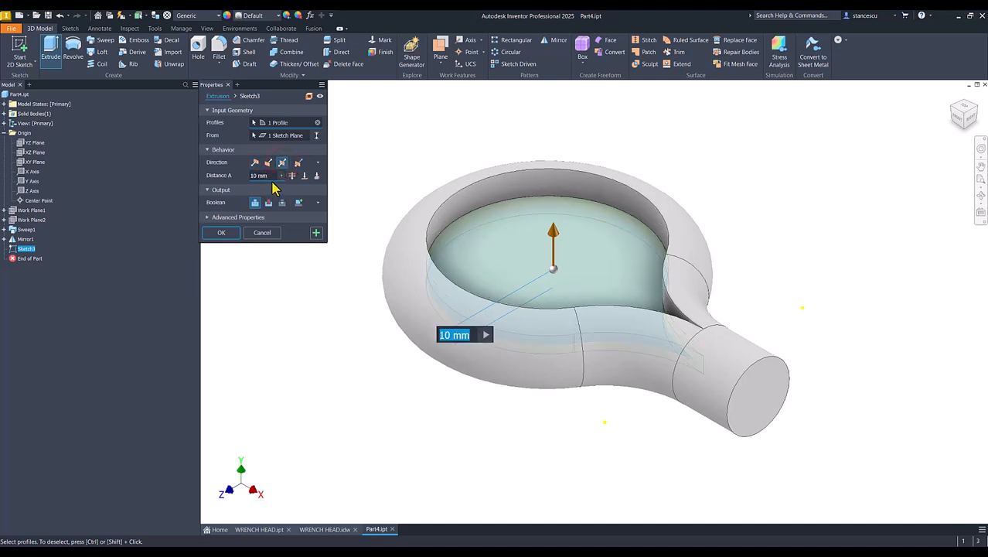
left_click(268, 176)
type("40")
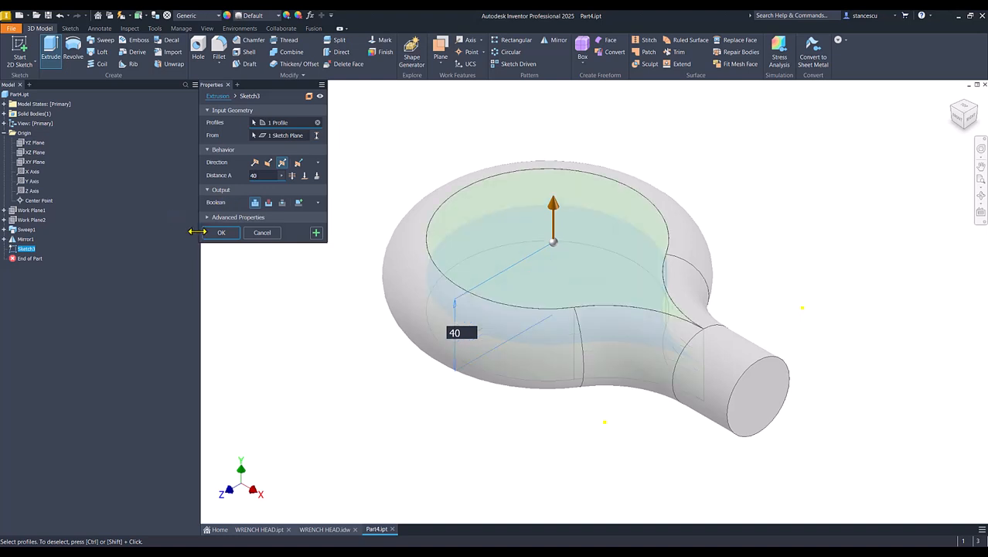
left_click(208, 234)
Orbit to inspect the result, then return to the home view and the WRENCH HEAD drawing
left_click(223, 286)
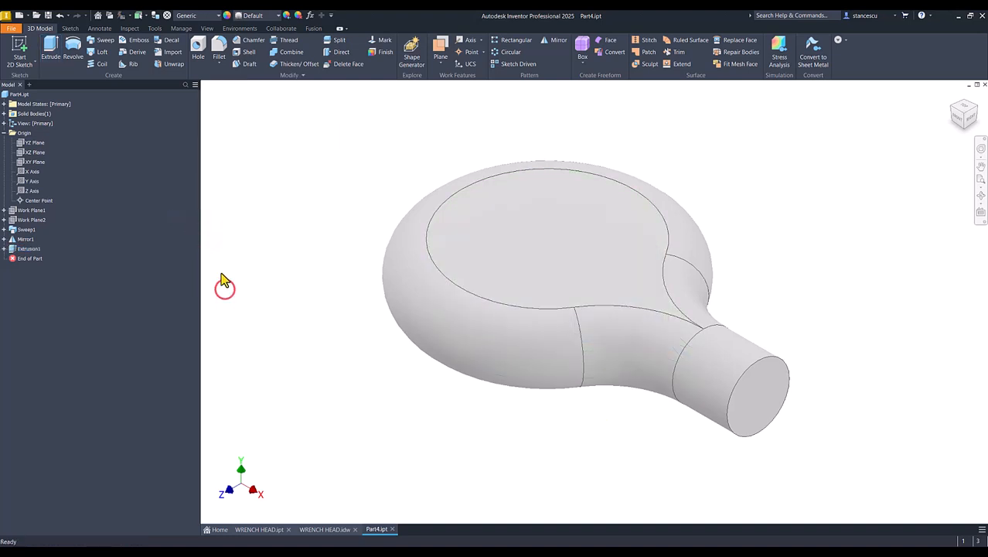
middle_click_drag(221, 274, 222, 274, "shift")
key("F6")
left_click(318, 529)
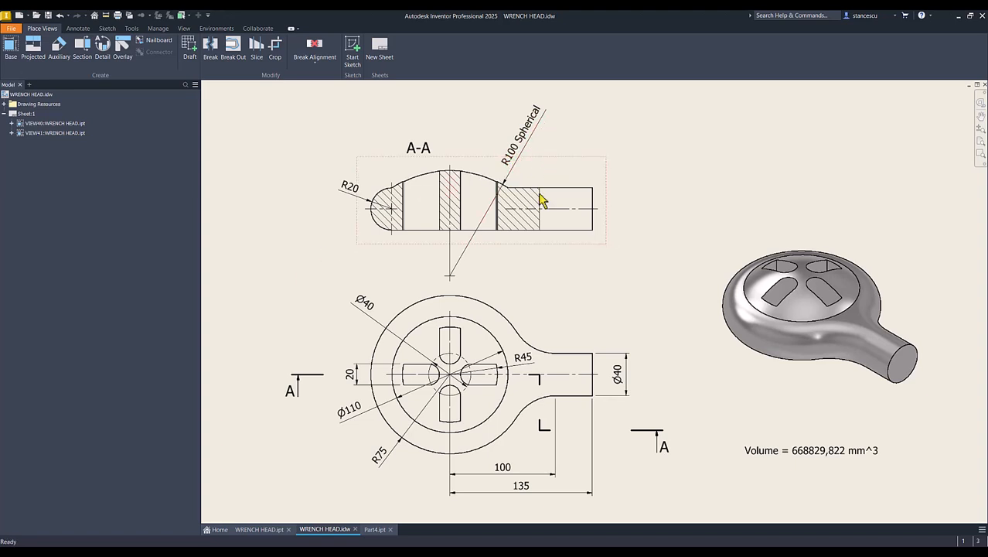
left_click(375, 529)
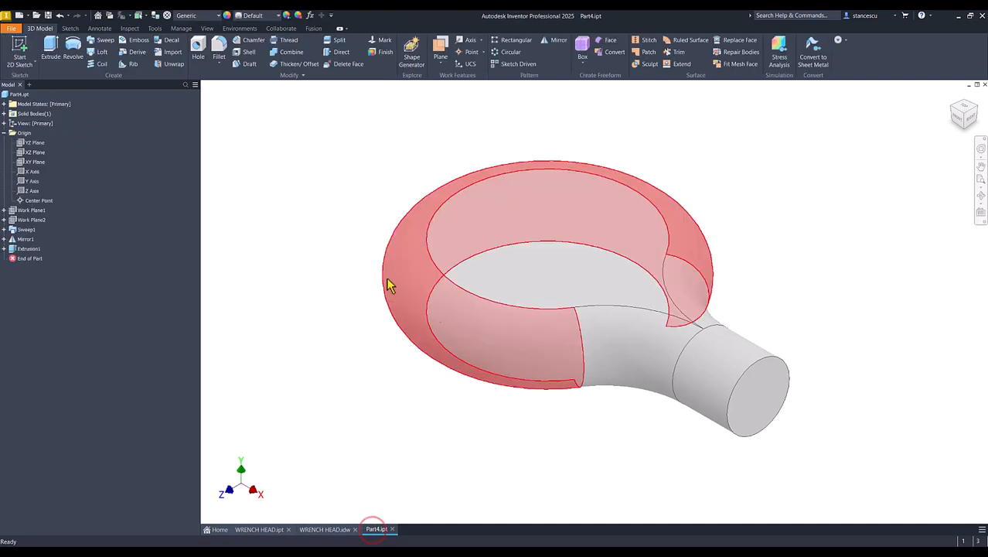
Start a sketch on the YZ Plane with sliced graphics and project the section's top edge
left_click(34, 143)
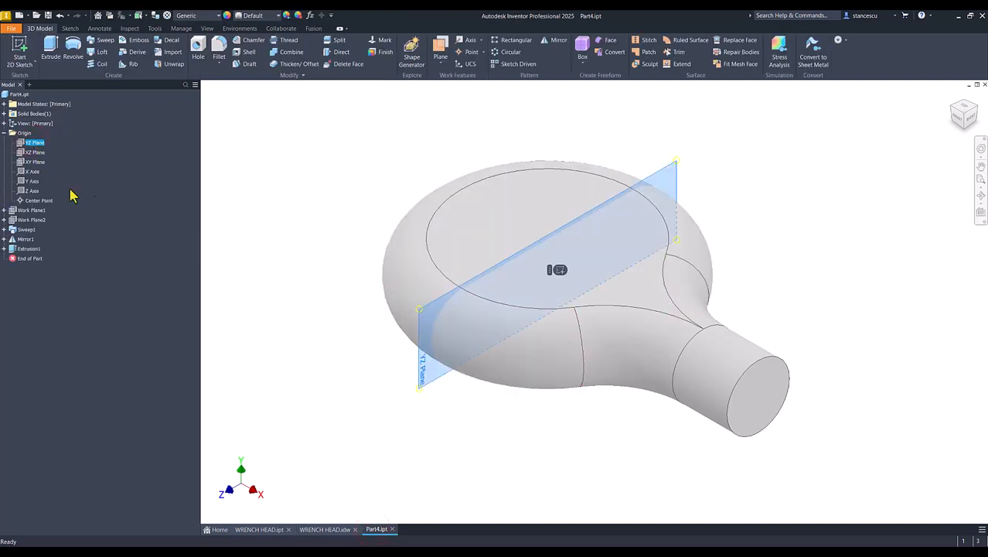
left_click(559, 270)
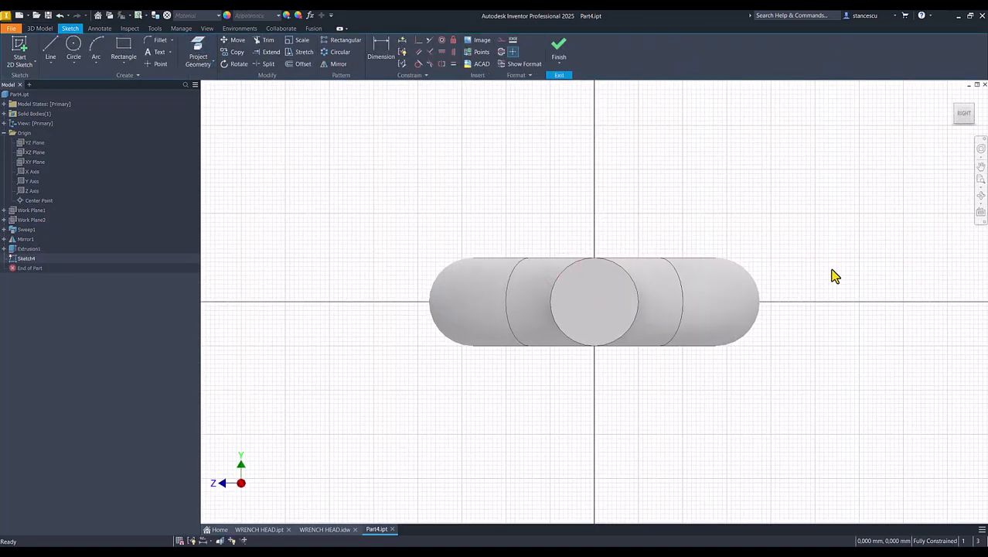
key("F7")
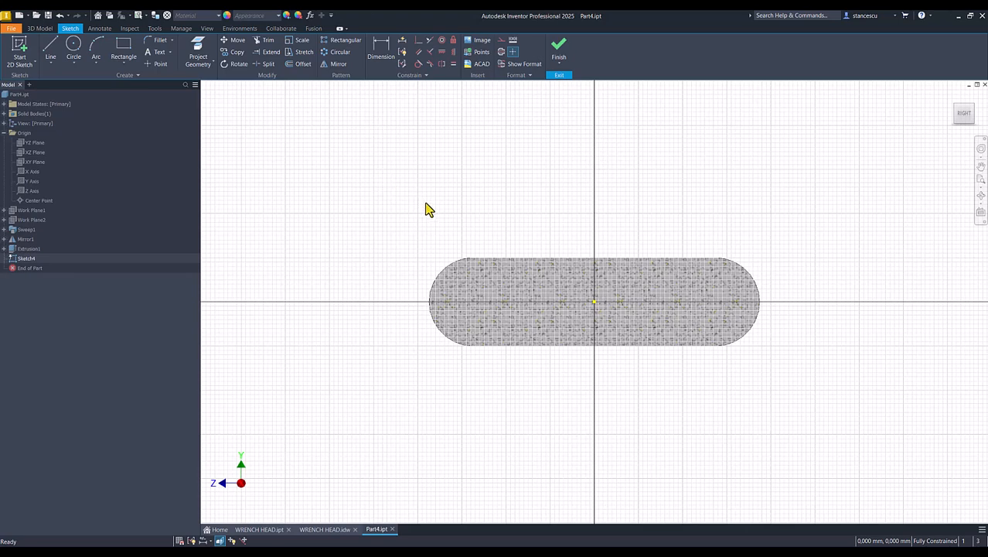
left_click(198, 51)
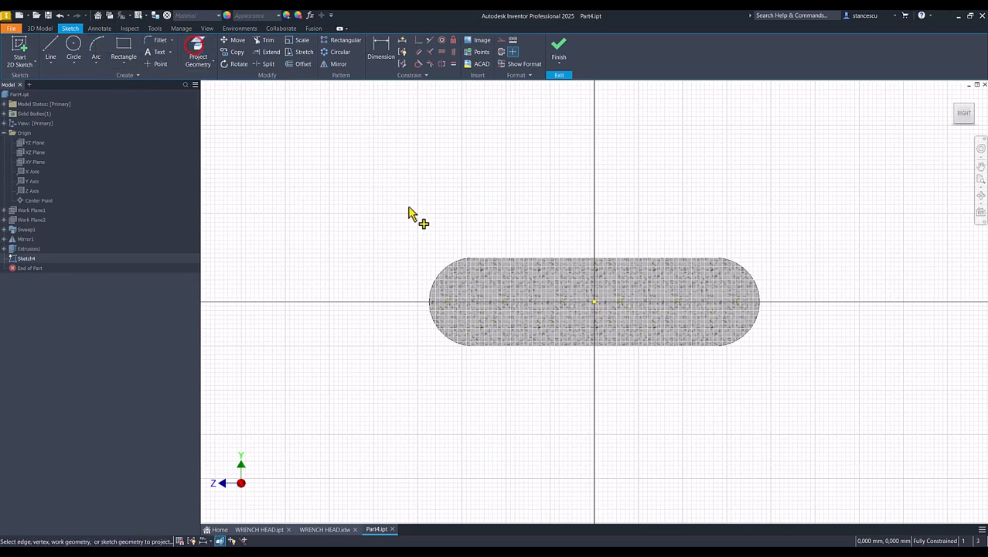
left_click(503, 259)
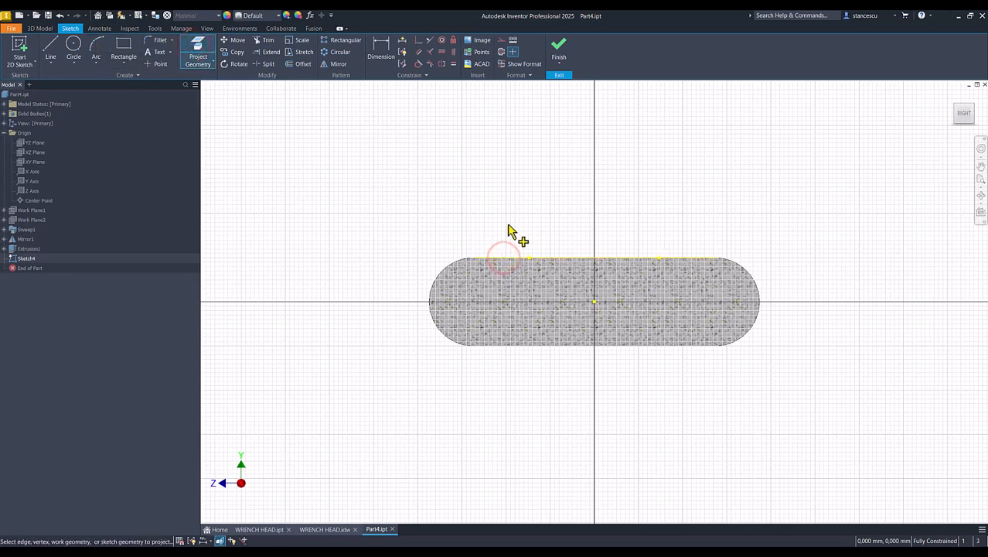
Draw an arc from the top edge's left end with radius 100
left_click(96, 52)
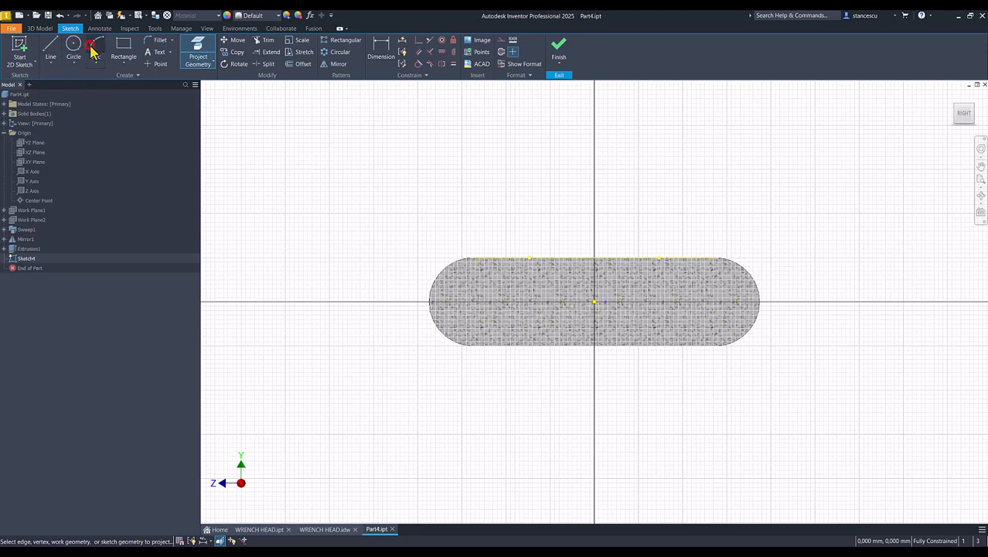
left_click(466, 257)
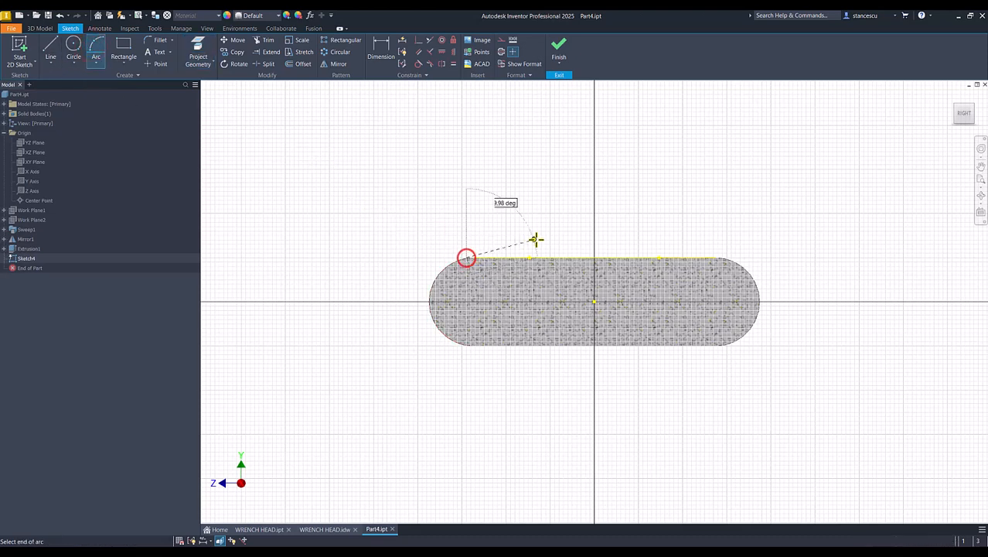
left_click(594, 227)
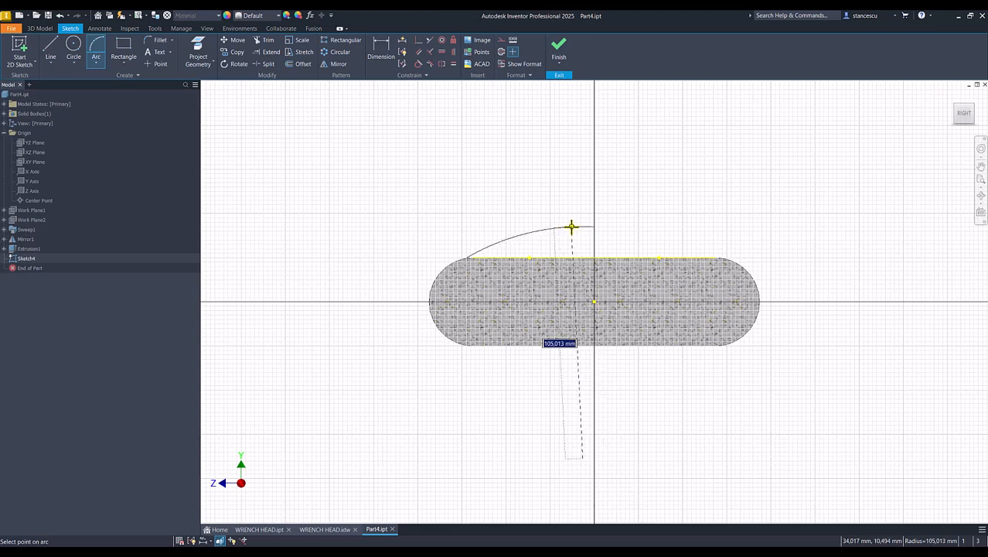
type("100")
key("Return")
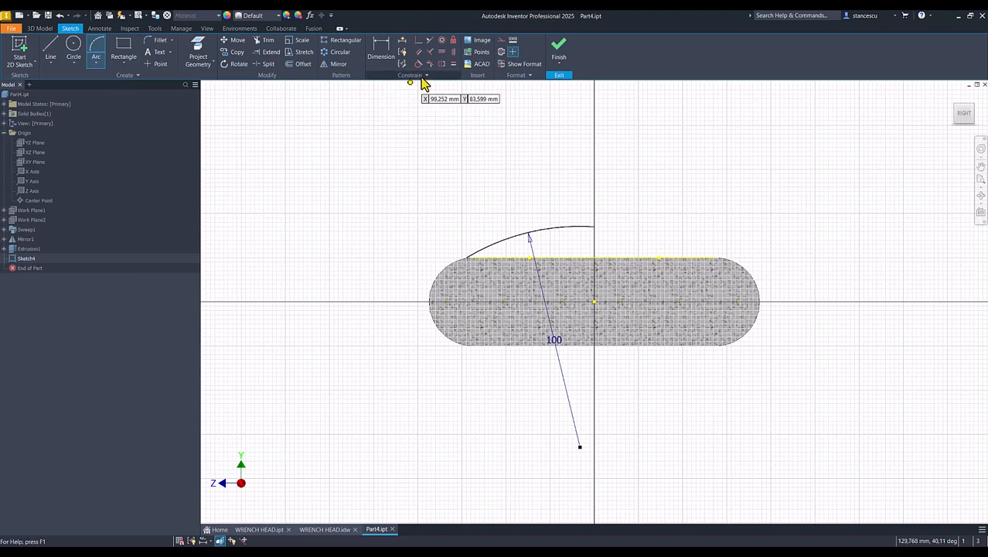
Try a Vertical constraint between the radius endpoint and the origin, then undo it
left_click(441, 52)
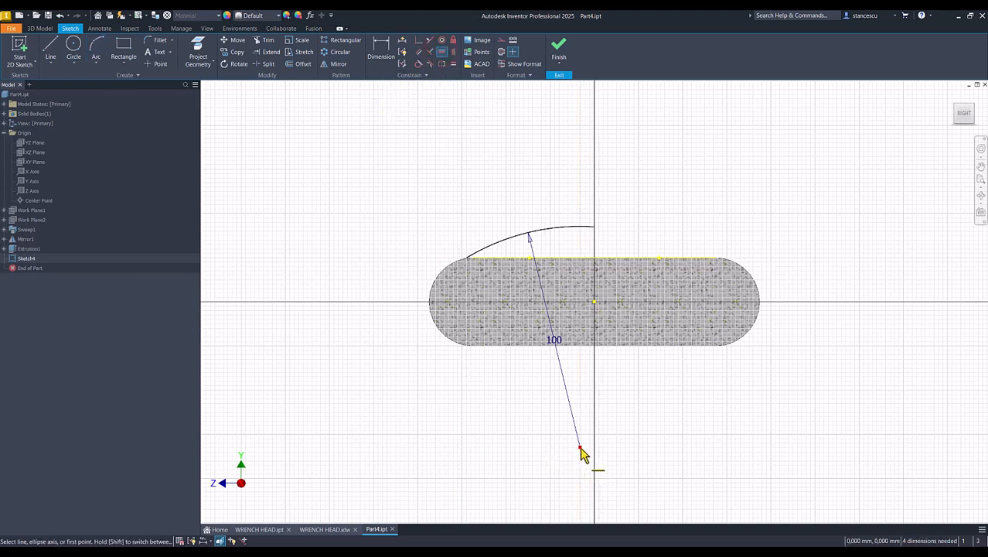
left_click(454, 54)
left_click(579, 450)
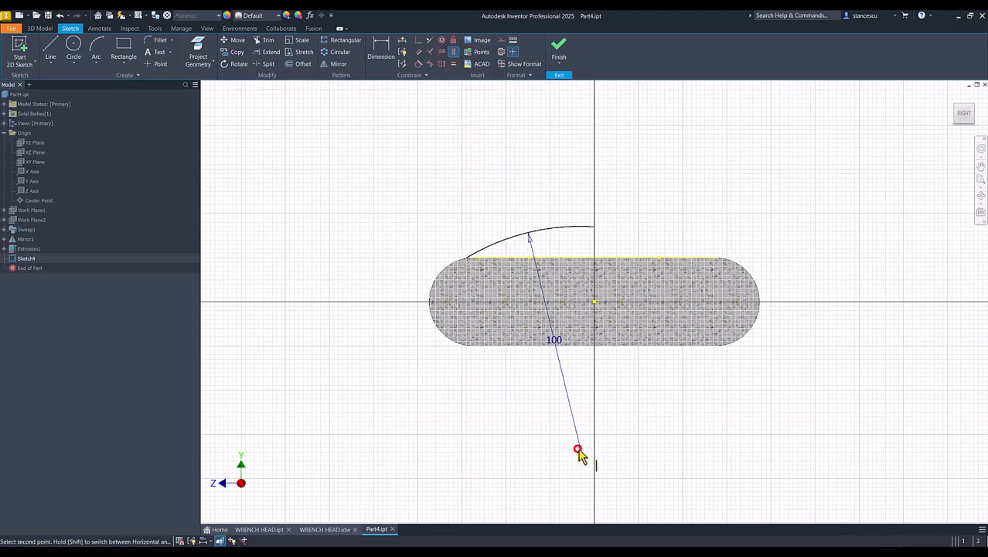
left_click(595, 304)
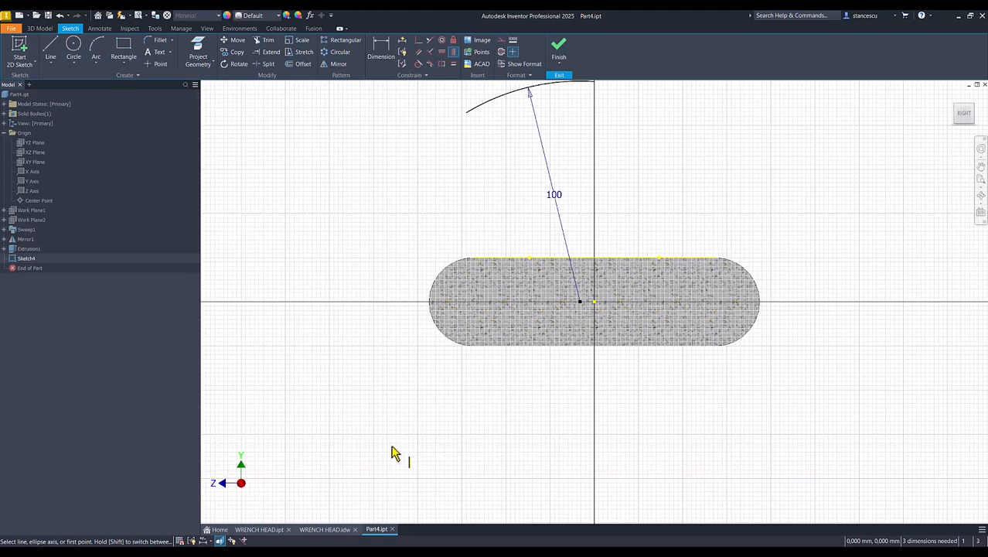
key("ctrl+z")
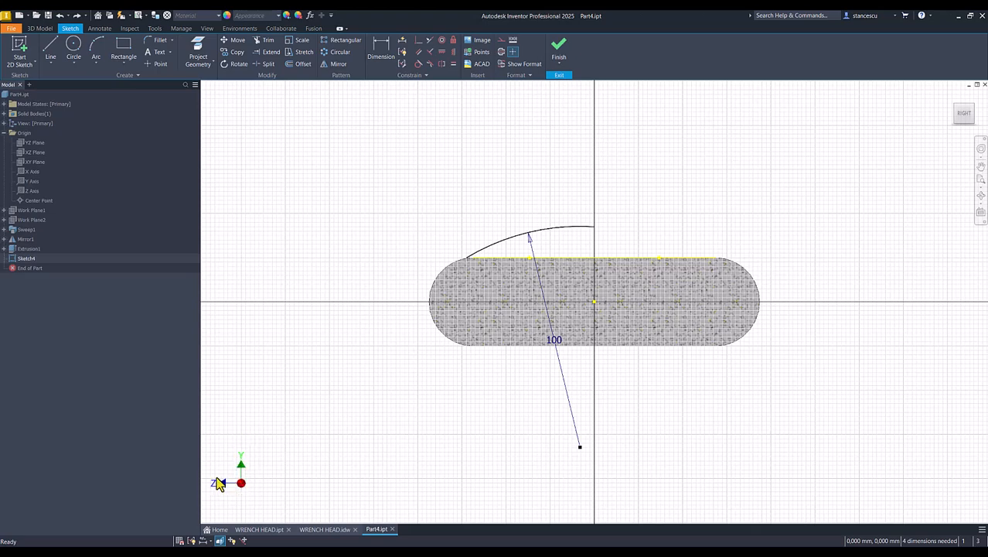
Constrain the arc with two Horizontal constraints and make its left end coincident with the top edge
left_click(443, 55)
left_click(581, 447)
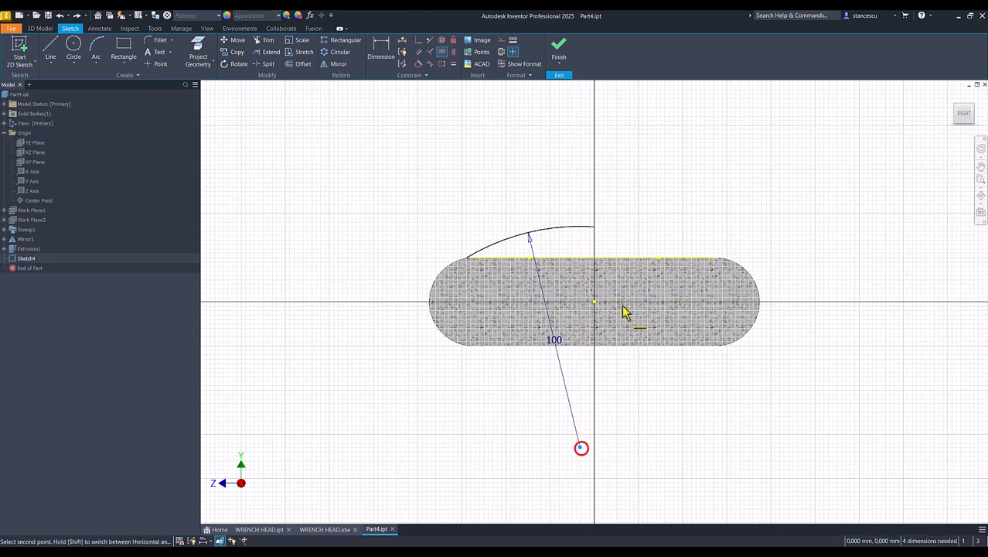
left_click(594, 301)
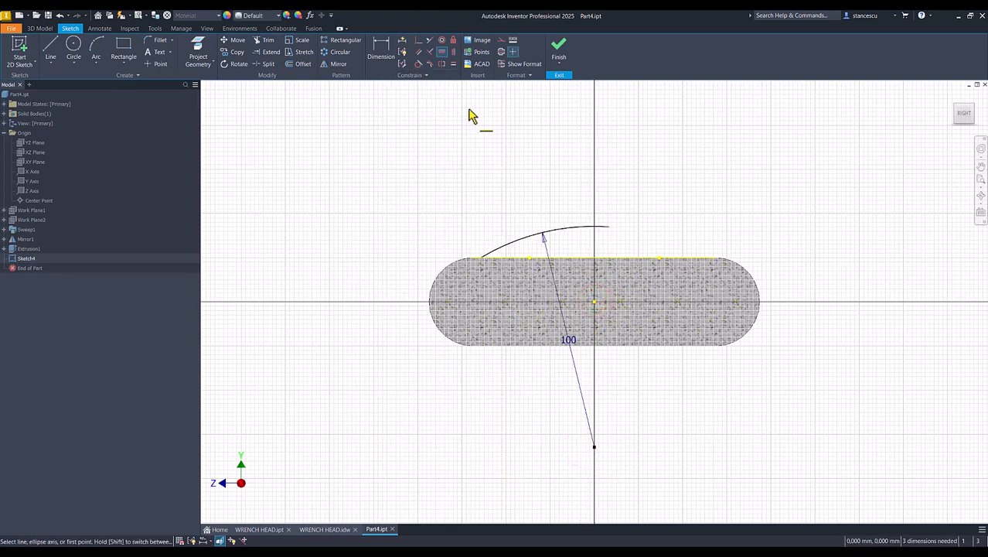
left_click(441, 52)
left_click(607, 227)
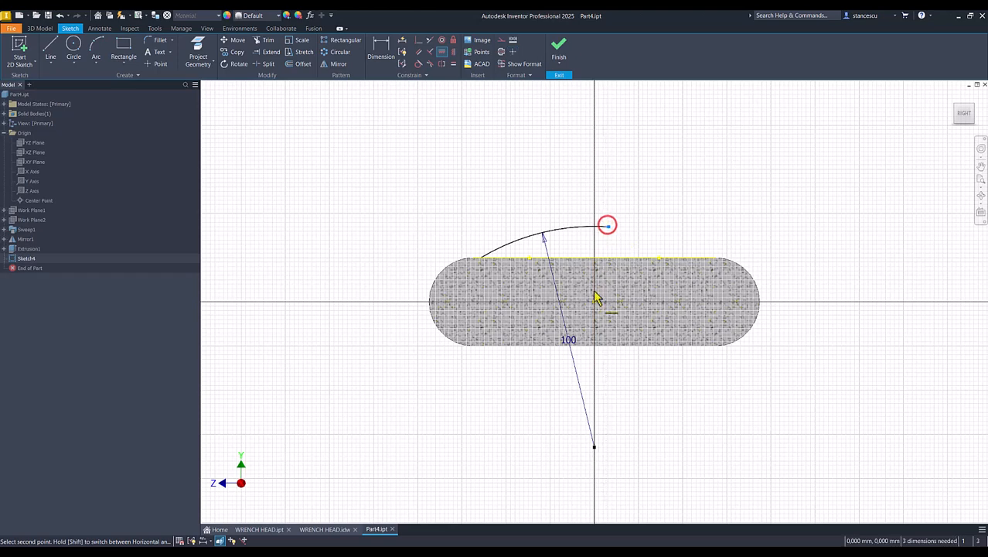
left_click(594, 447)
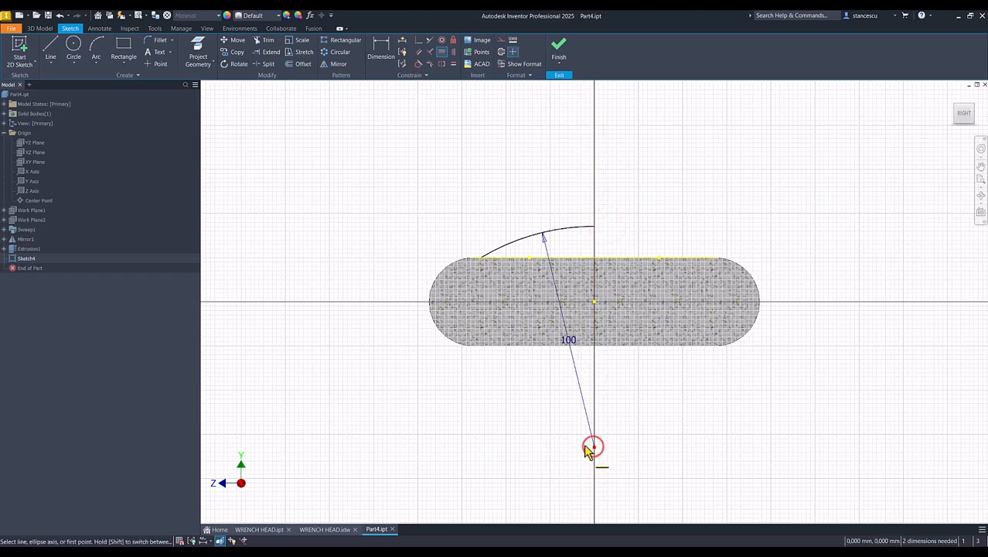
left_click(416, 43)
left_click(481, 259)
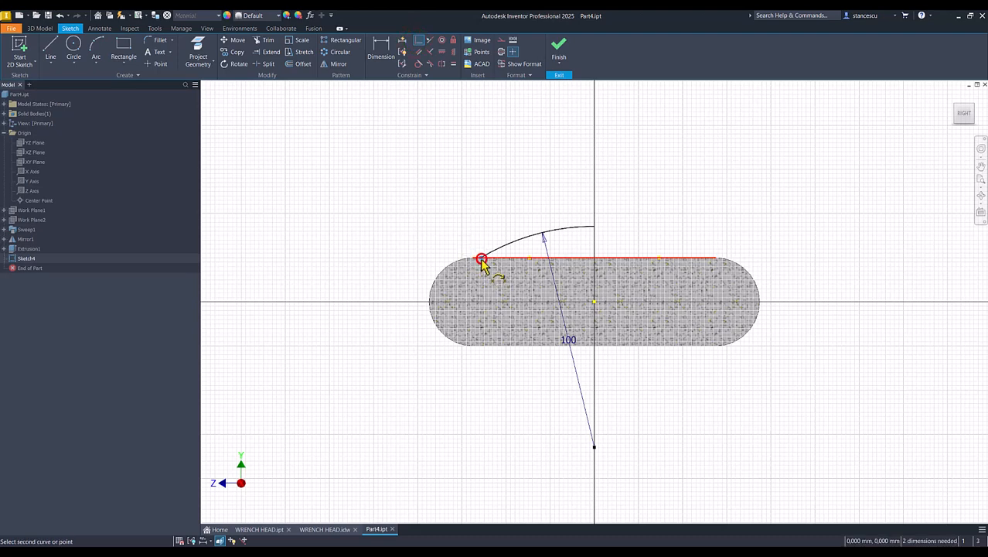
left_click(475, 258)
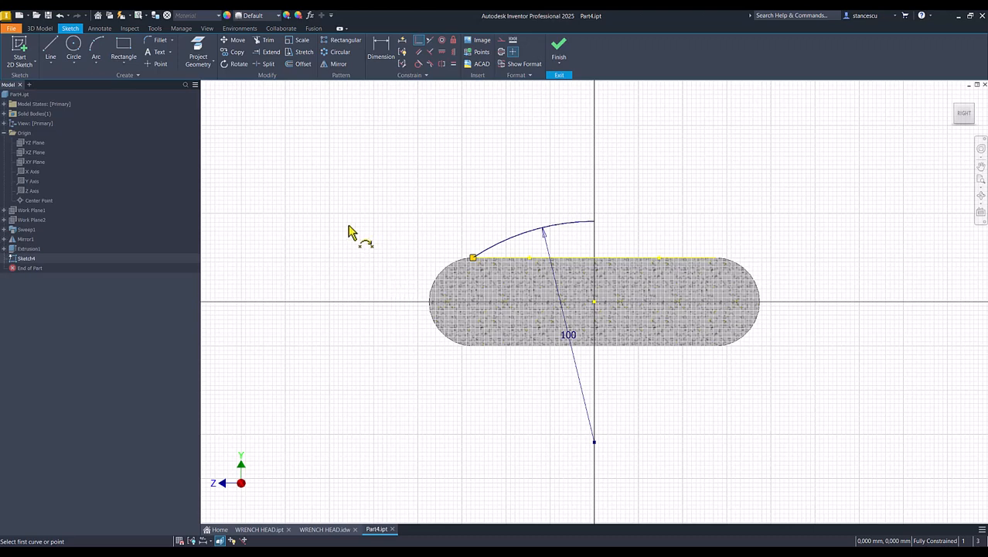
Draw a vertical construction line from the arc's right end down to the top edge
left_click(50, 51)
left_click(594, 222)
left_click(593, 257)
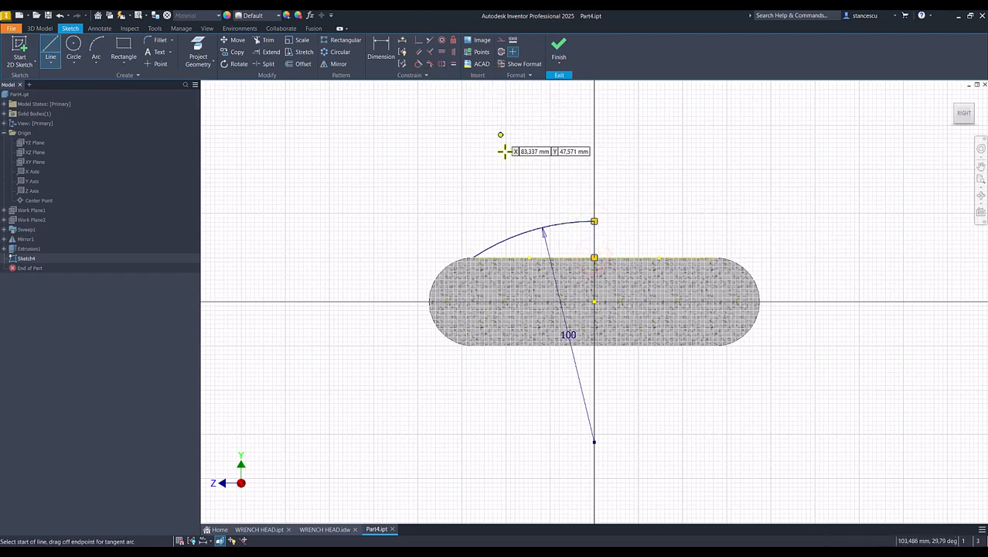
key("Escape")
left_click(601, 231)
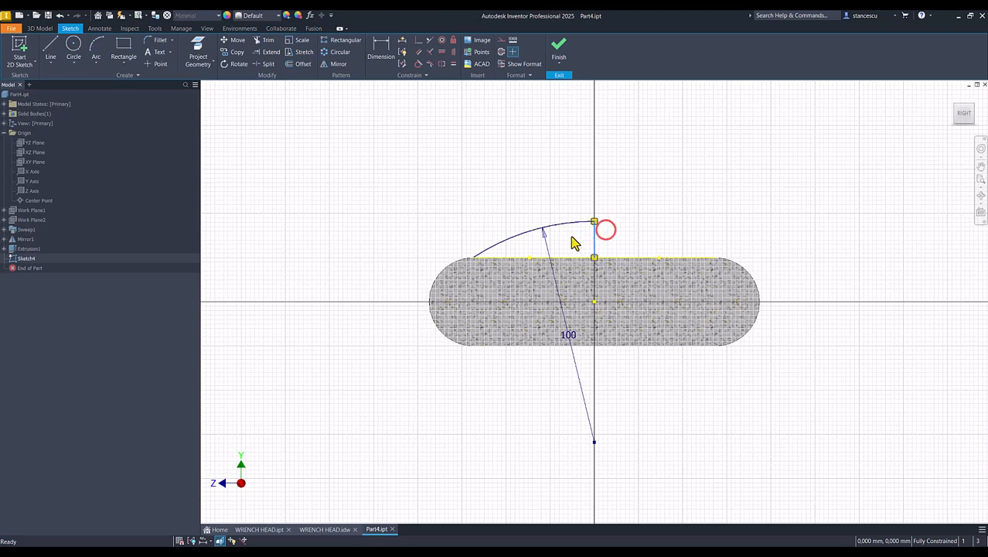
left_click(501, 52)
left_click(722, 201)
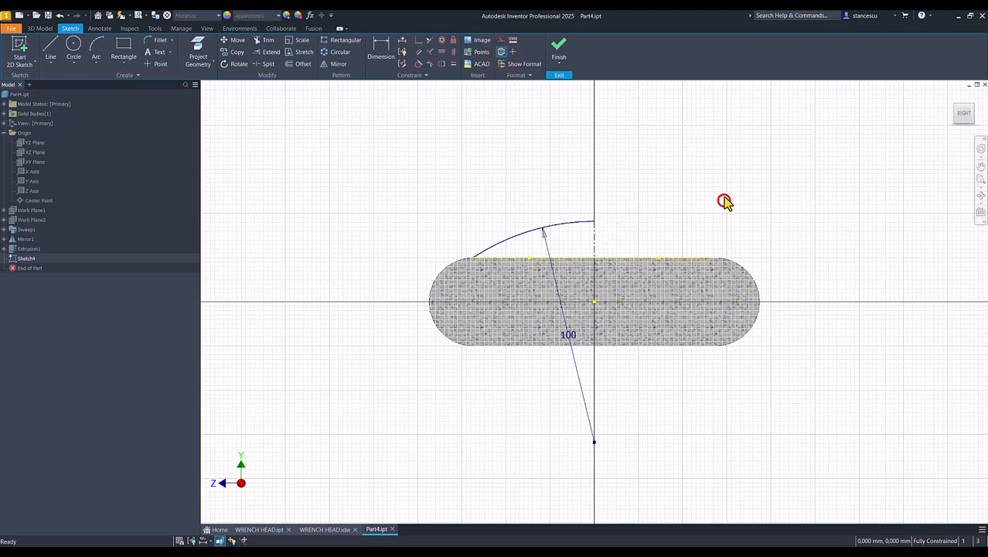
Finish Sketch4 and revolve its arc profile 360° into a domed cap
left_click(558, 45)
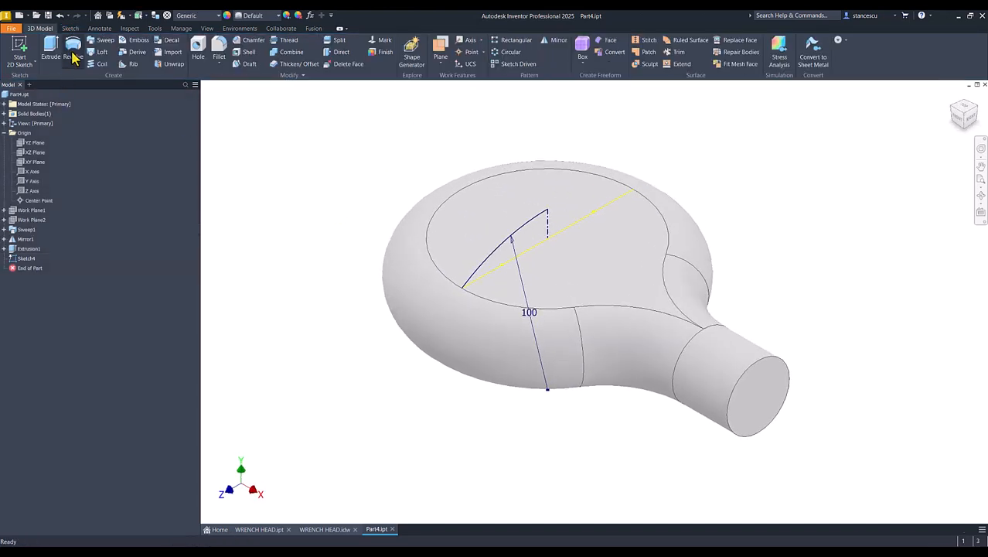
left_click(74, 48)
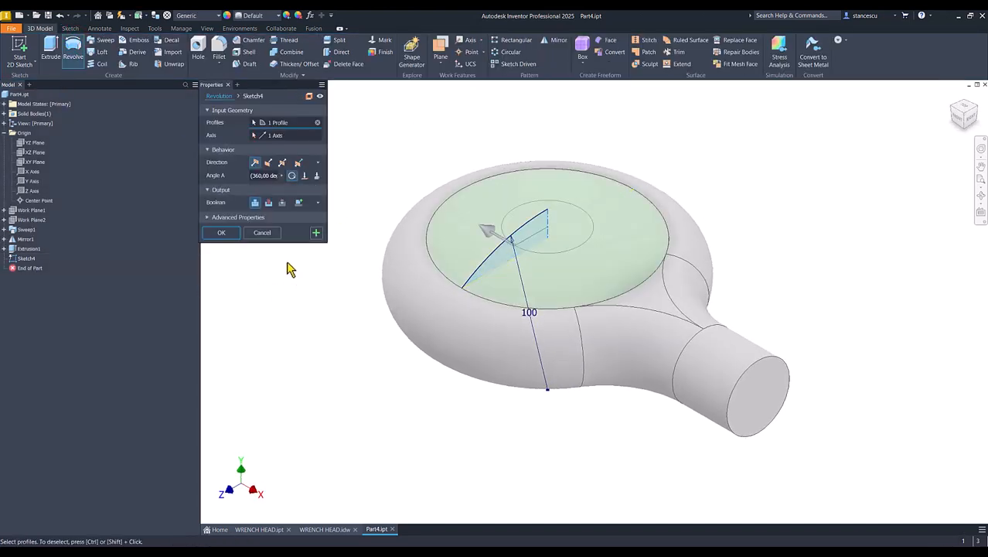
left_click(222, 234)
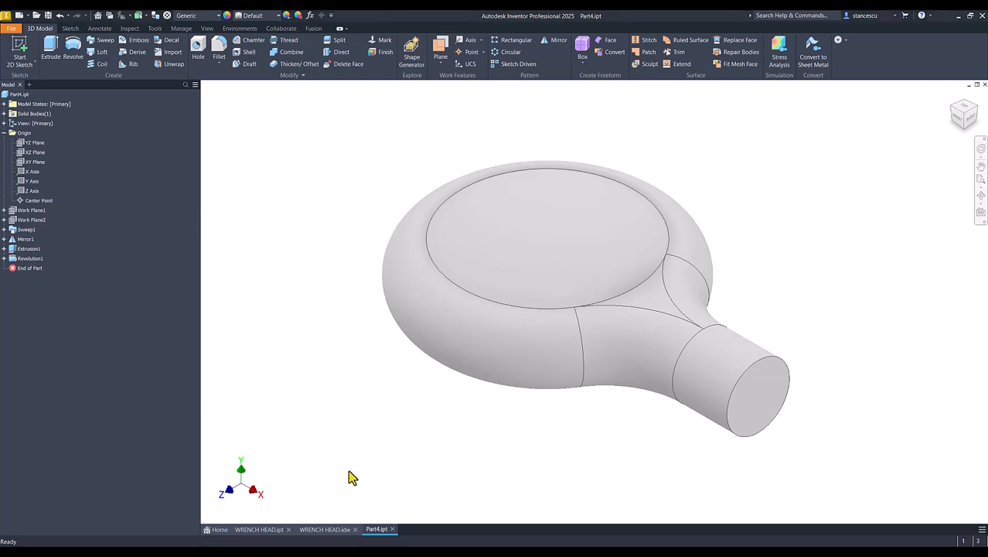
Check the 20 slot width dimension on the WRENCH HEAD drawing, then return to Part4
left_click(322, 530)
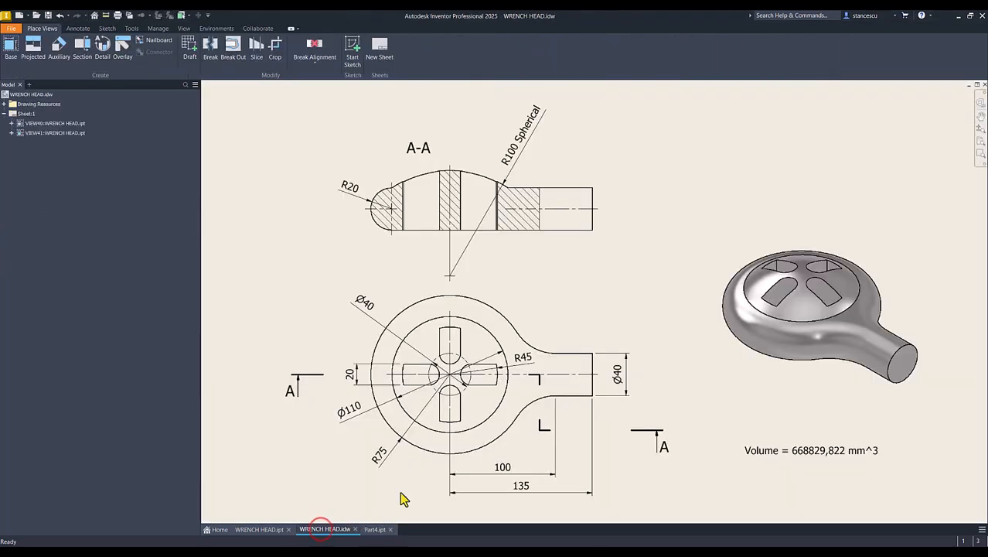
left_click(373, 385)
left_click(368, 529)
Start a new sketch on the head's flat bottom face
left_click(384, 472)
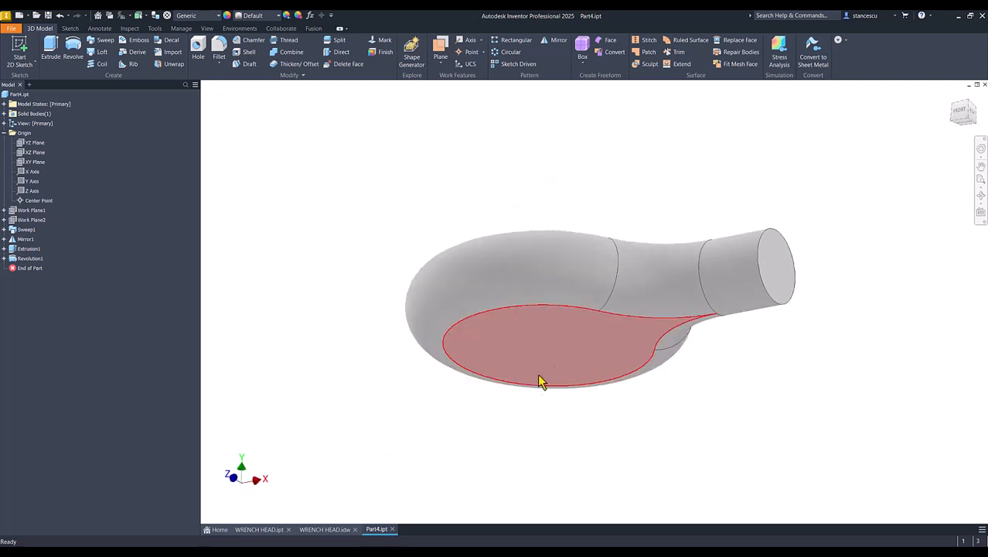
left_click(554, 360)
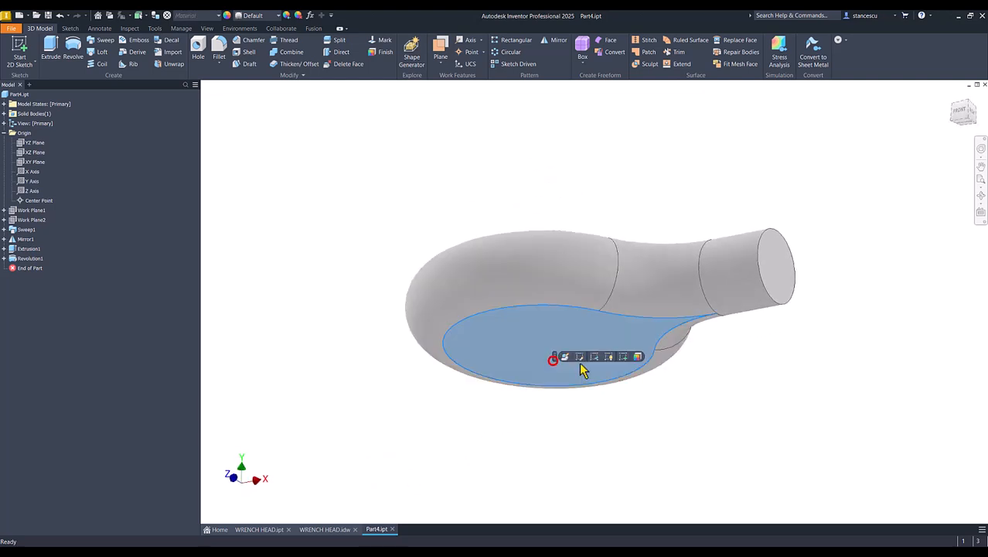
left_click(624, 357)
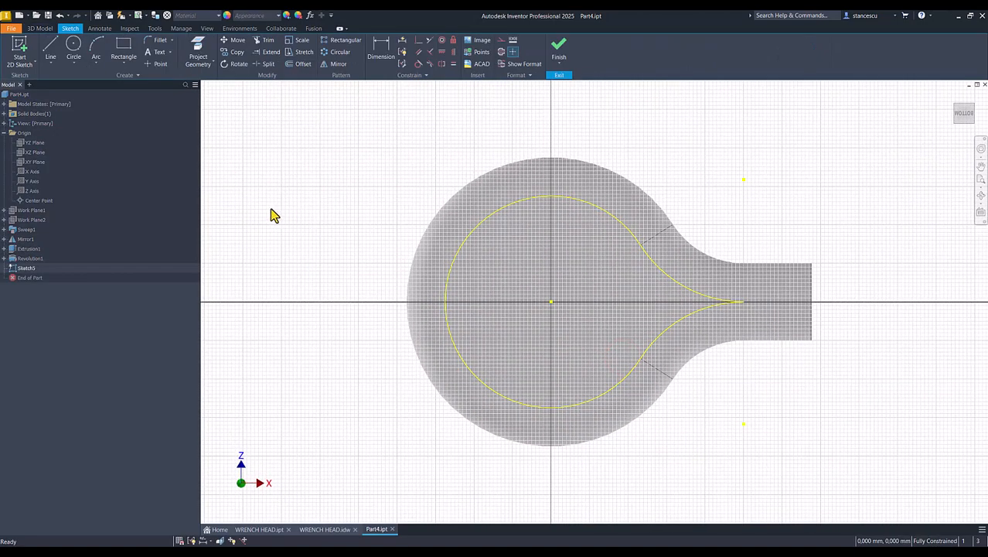
Draw a U-shaped slot outline: two parallel lines joined by a tangent arc
left_click(51, 50)
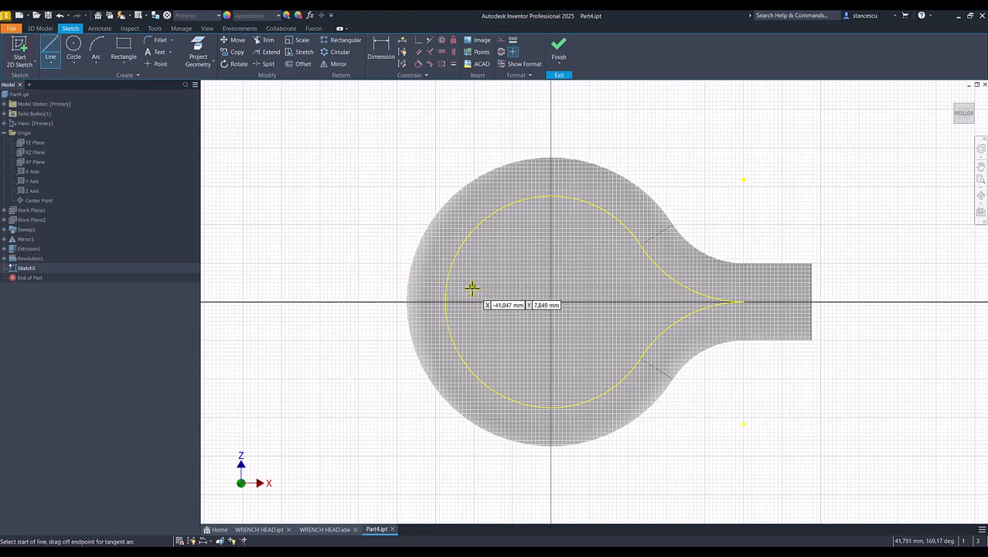
left_click(475, 276)
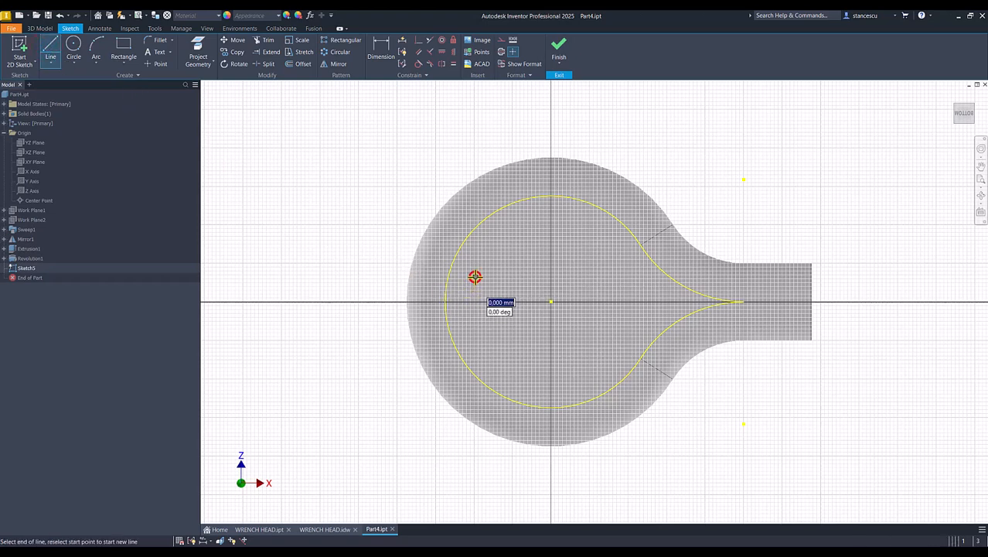
left_click(527, 277)
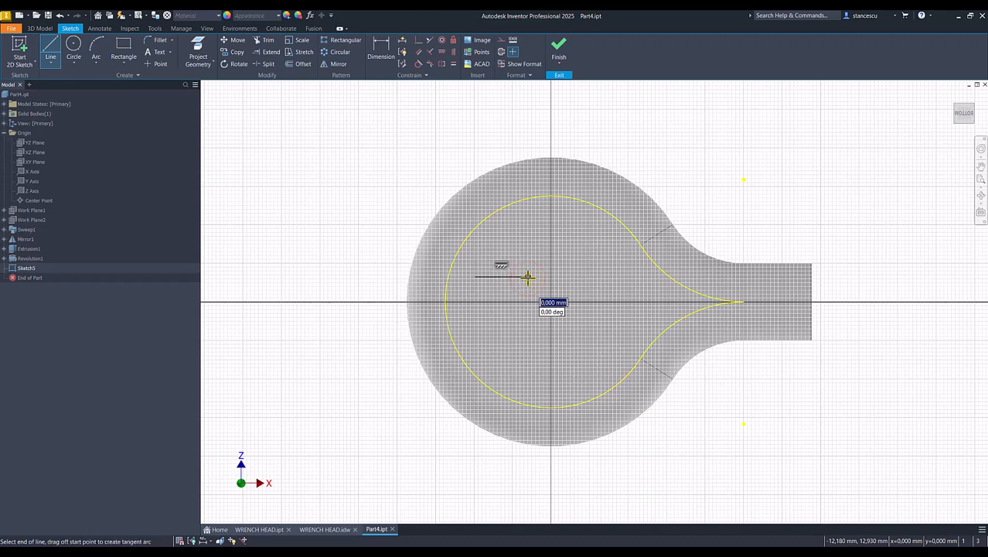
left_click_drag(528, 277, 527, 311)
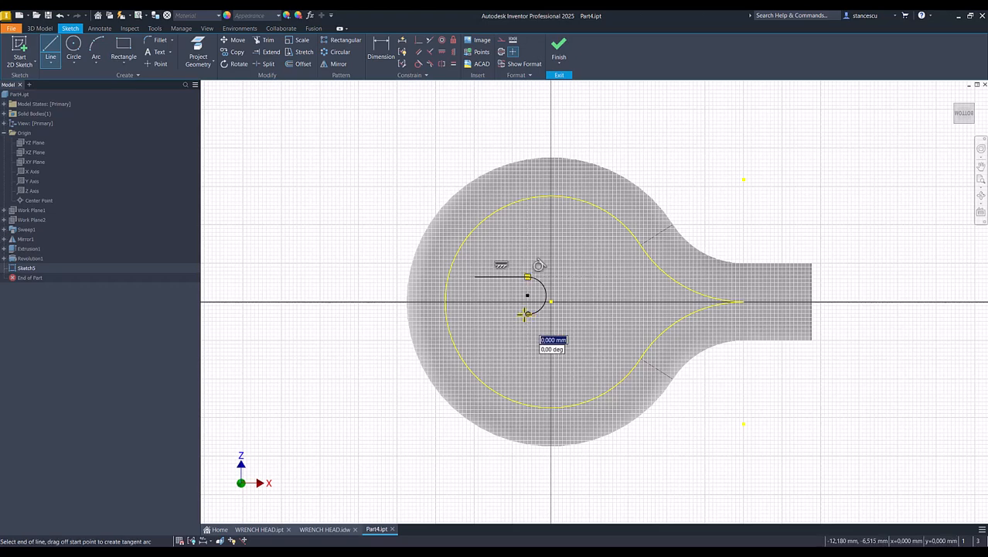
left_click(475, 313)
key("Escape")
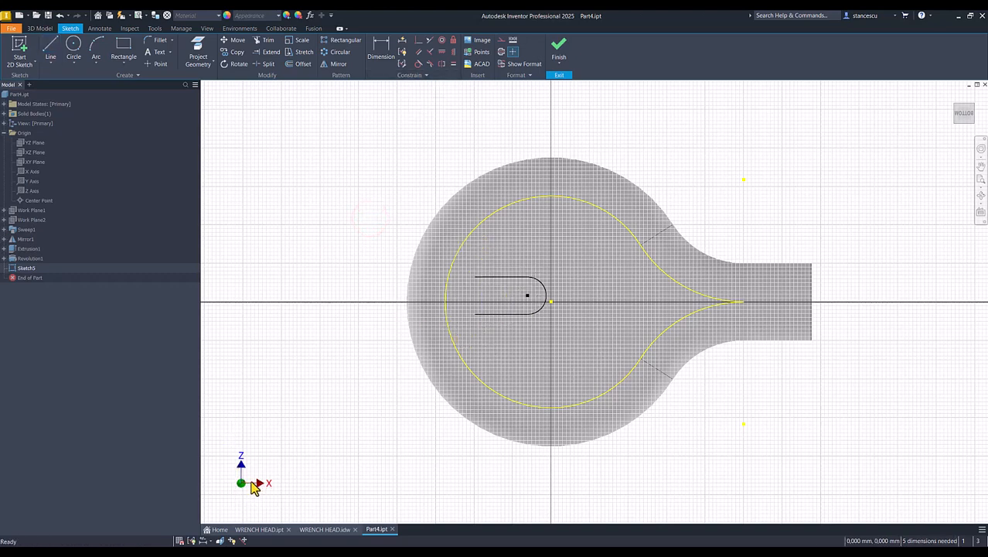
Align the slot centre with the origin and dimension its offset as 40/2 (20)
left_click(442, 52)
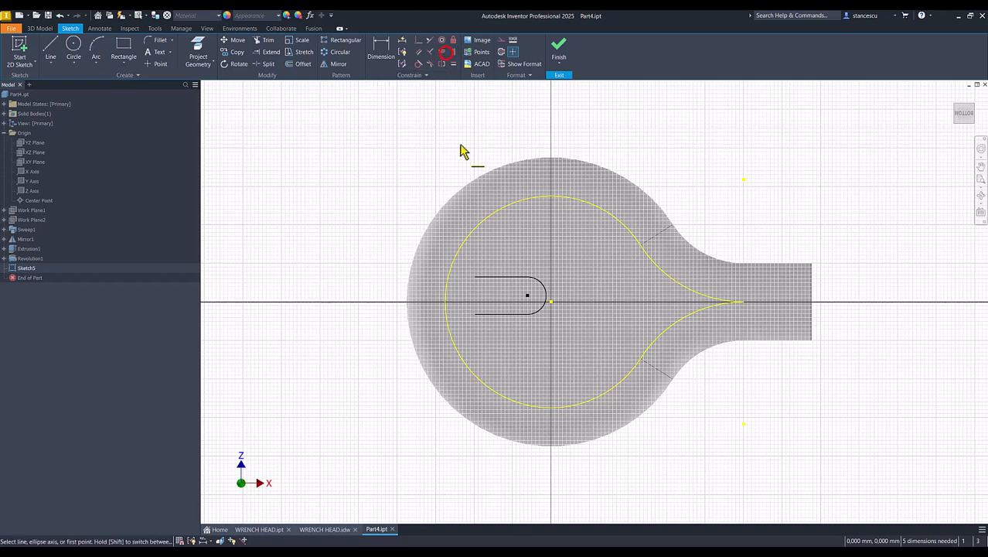
left_click(528, 297)
left_click(552, 301)
left_click(382, 51)
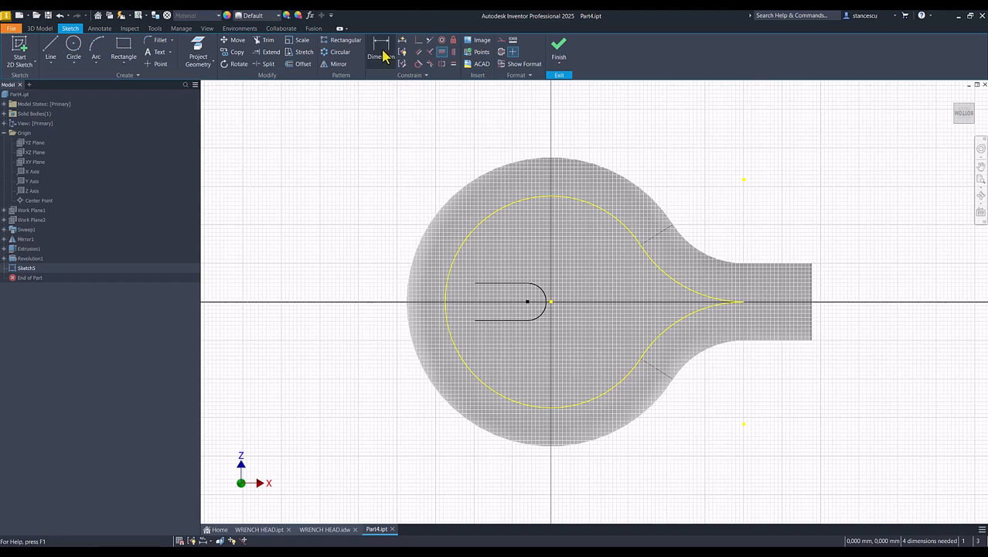
left_click(552, 304)
left_click(544, 270)
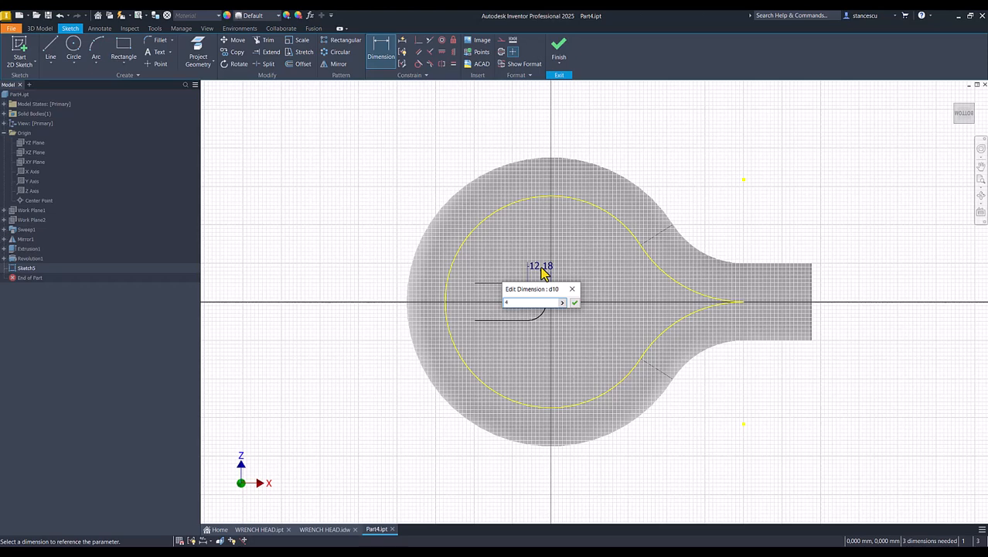
type("40/2")
key("Return")
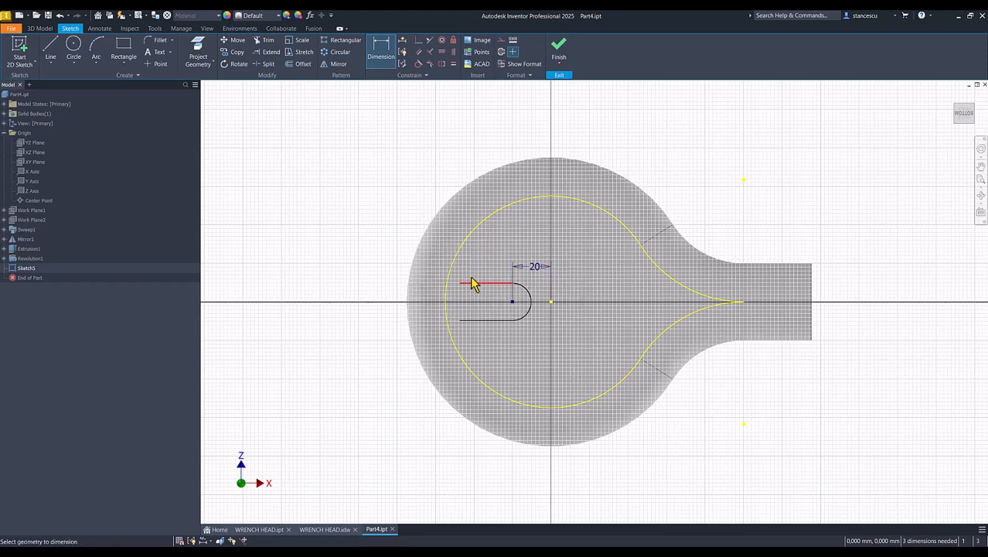
Close the slot's outer end with a radius-45 arc and make it coincident with the origin
left_click(97, 49)
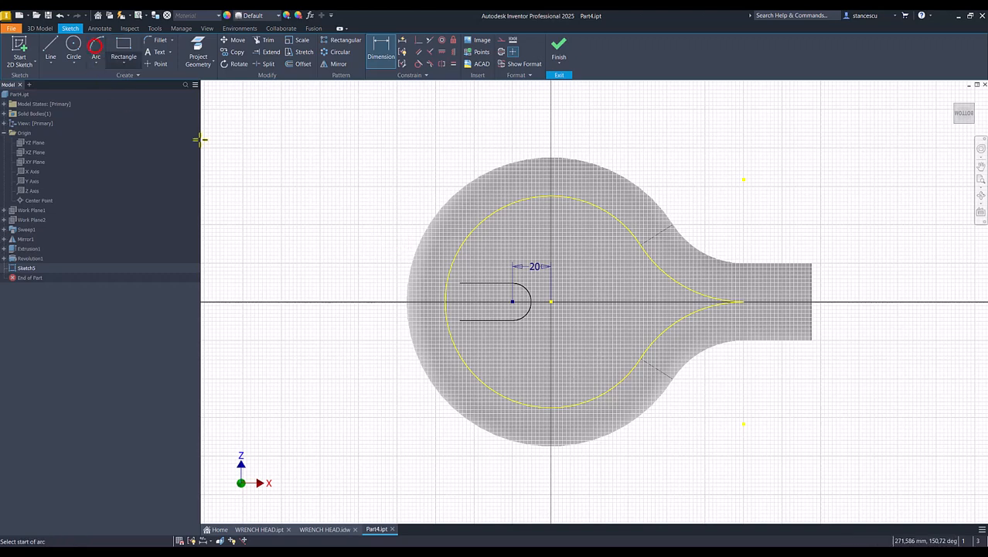
left_click(459, 285)
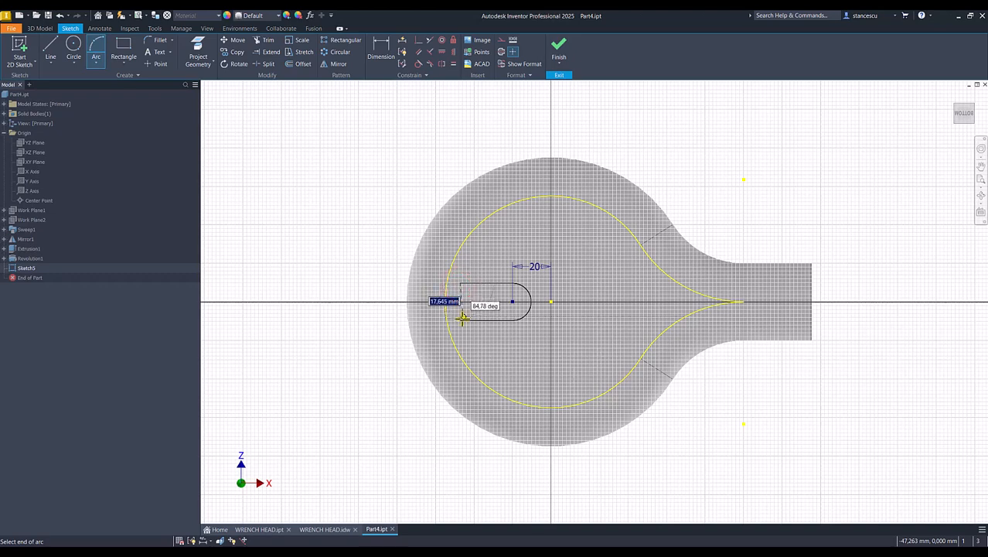
left_click(461, 320)
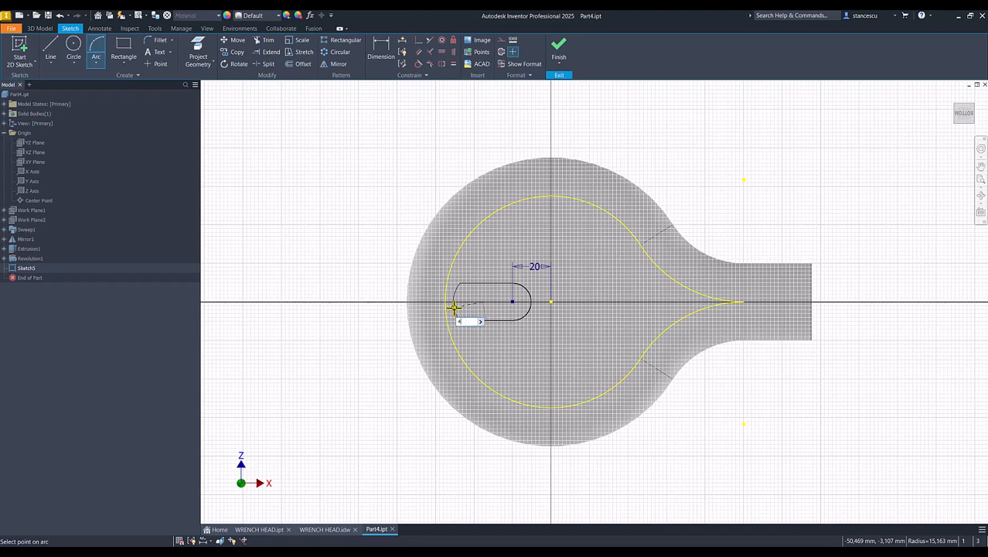
type("45")
key("Return")
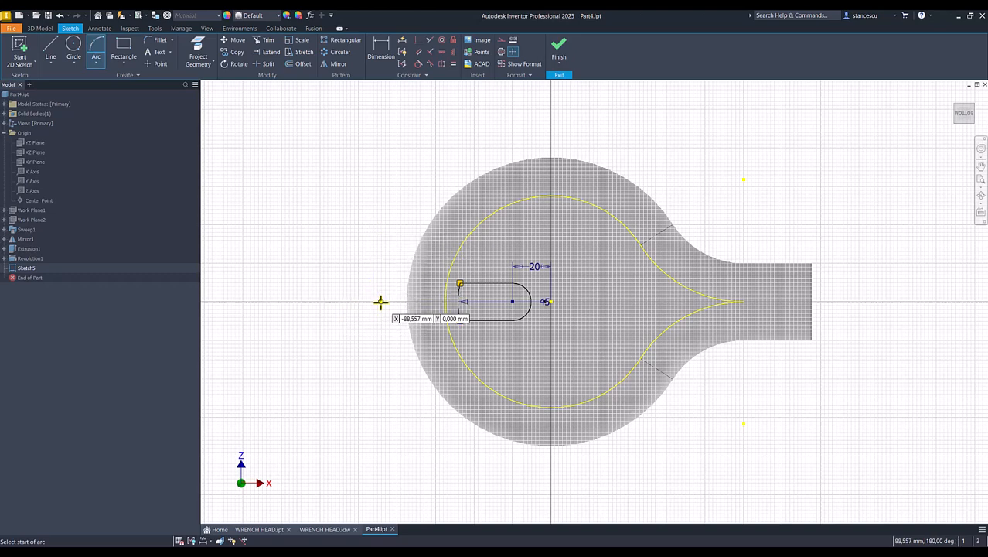
left_click(380, 51)
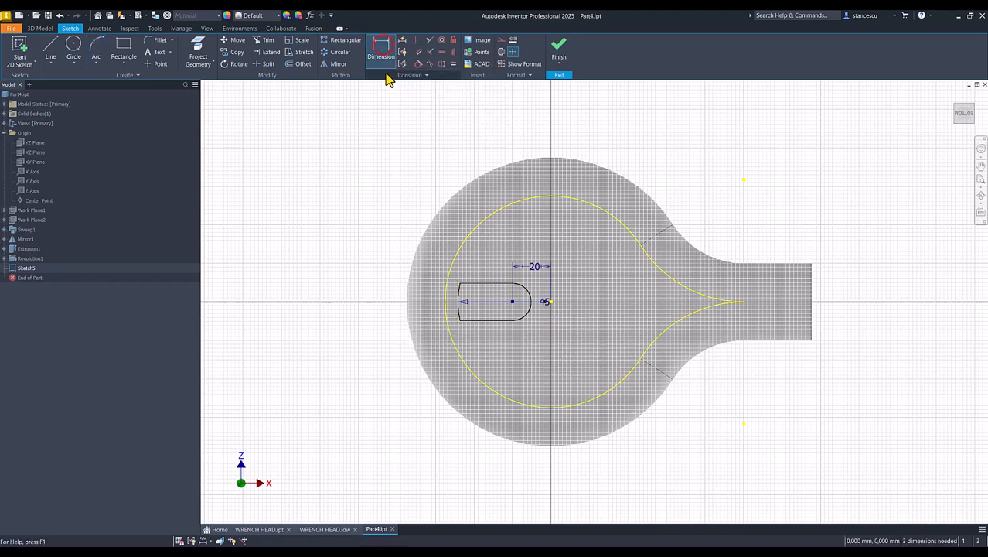
left_click(418, 40)
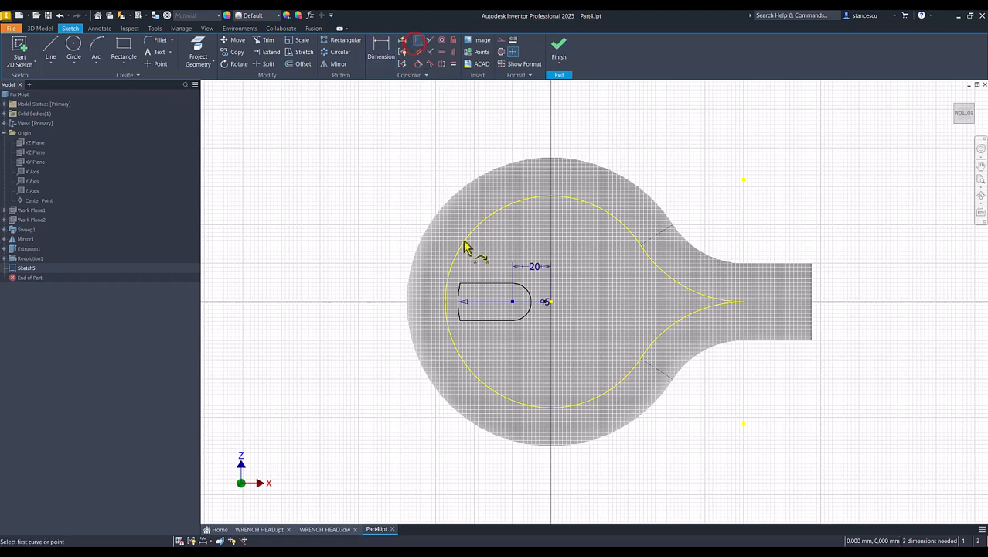
left_click(546, 302)
left_click(551, 301)
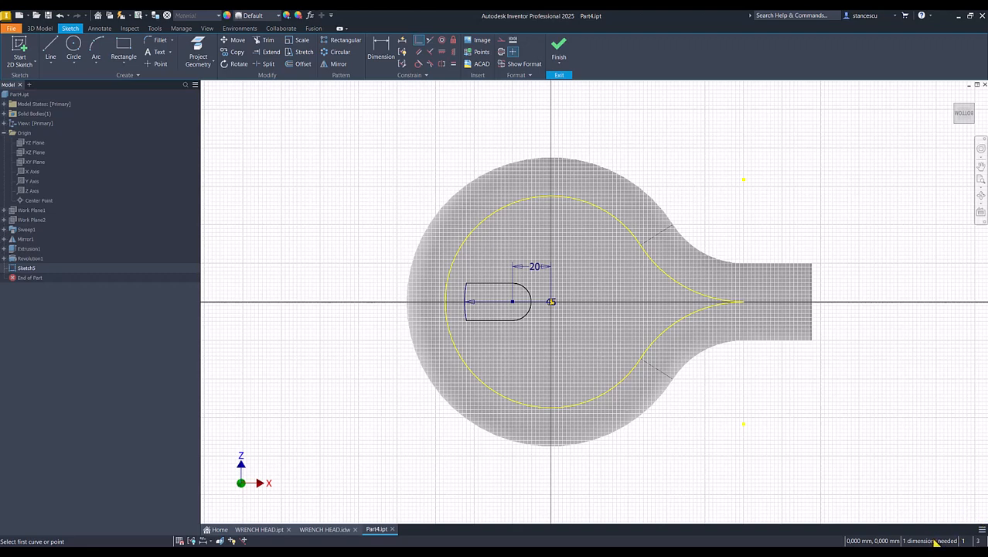
Dimension the slot width to 20 and finish the sketch
left_click(379, 51)
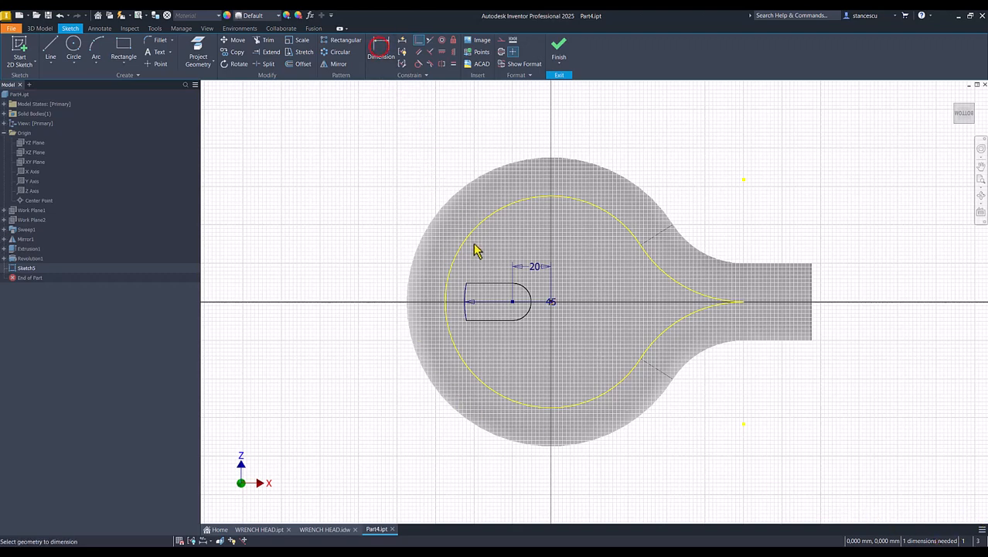
left_click(472, 283)
left_click(475, 320)
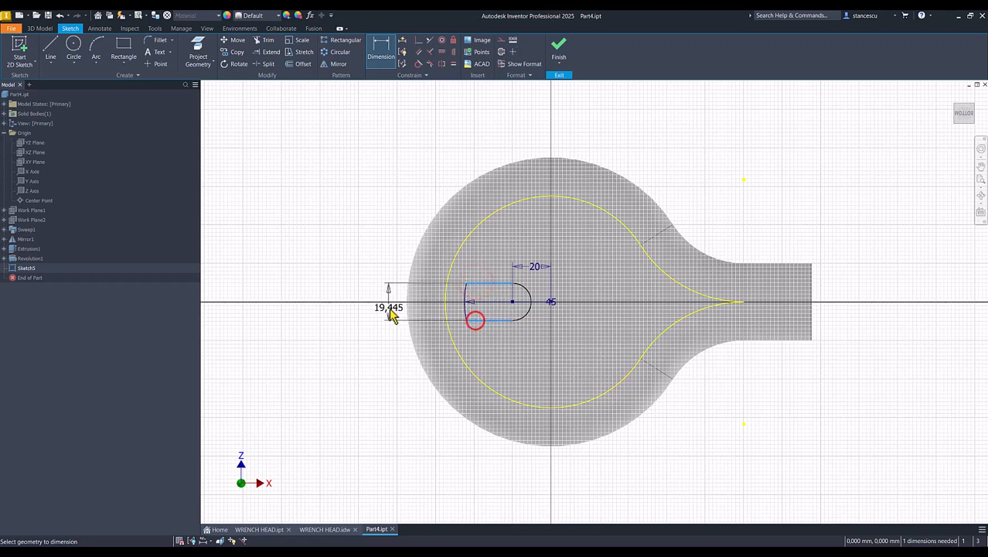
left_click(372, 309)
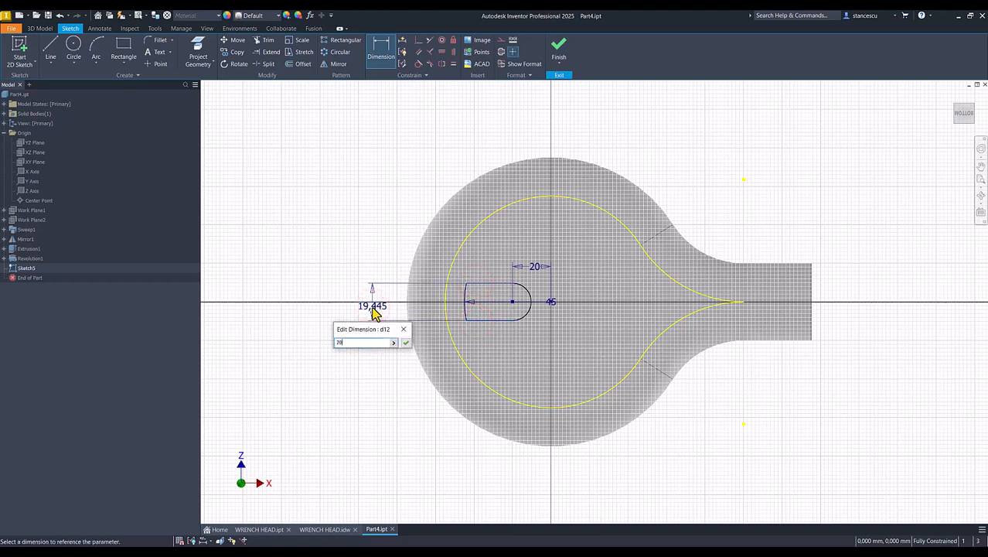
type("20")
key("Return")
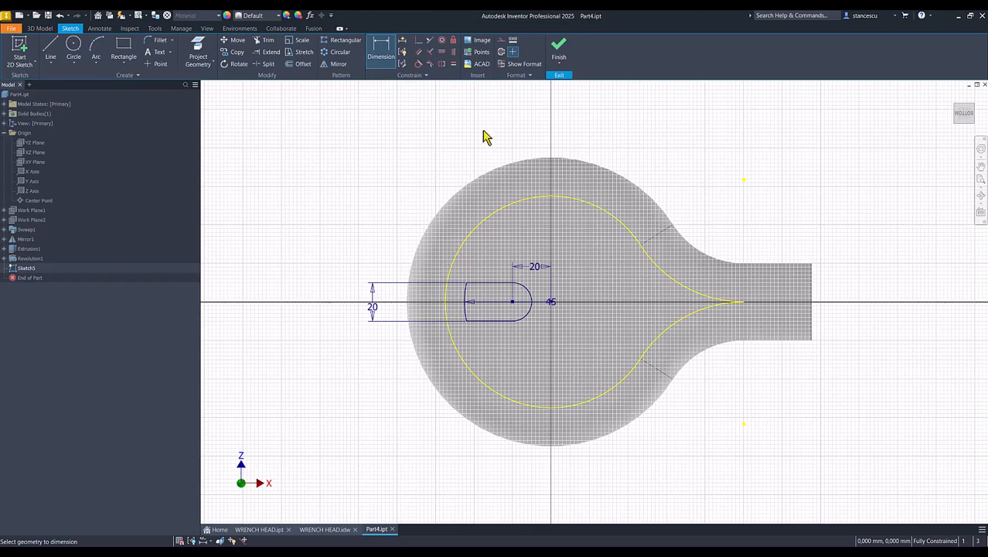
left_click(559, 50)
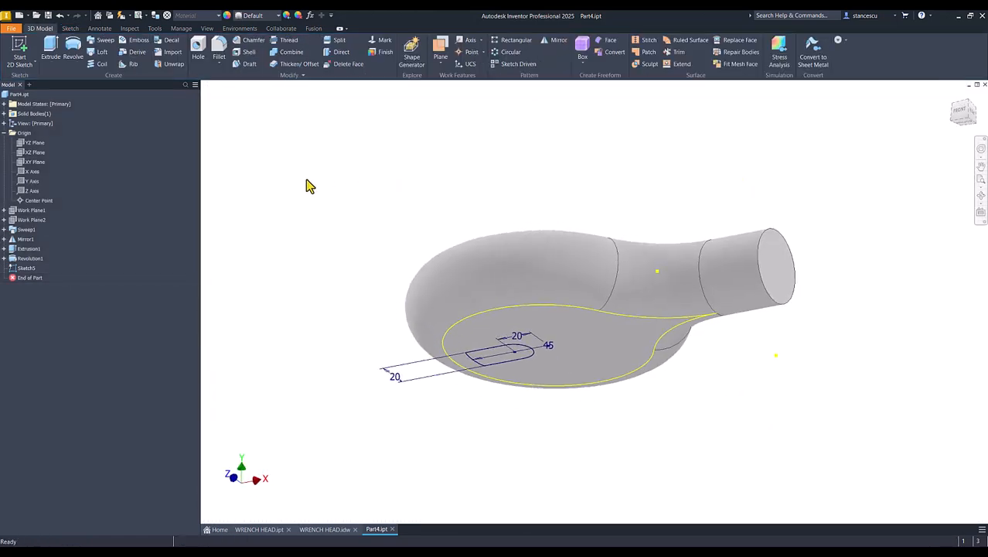
Extrude the slot profile as a Cut, Through All, from the bottom face
left_click(51, 48)
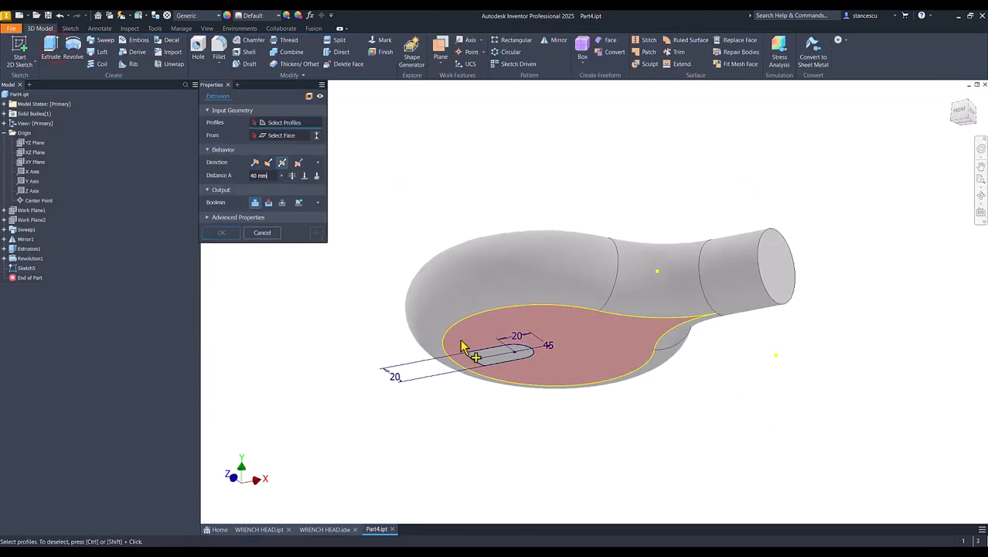
left_click(508, 358)
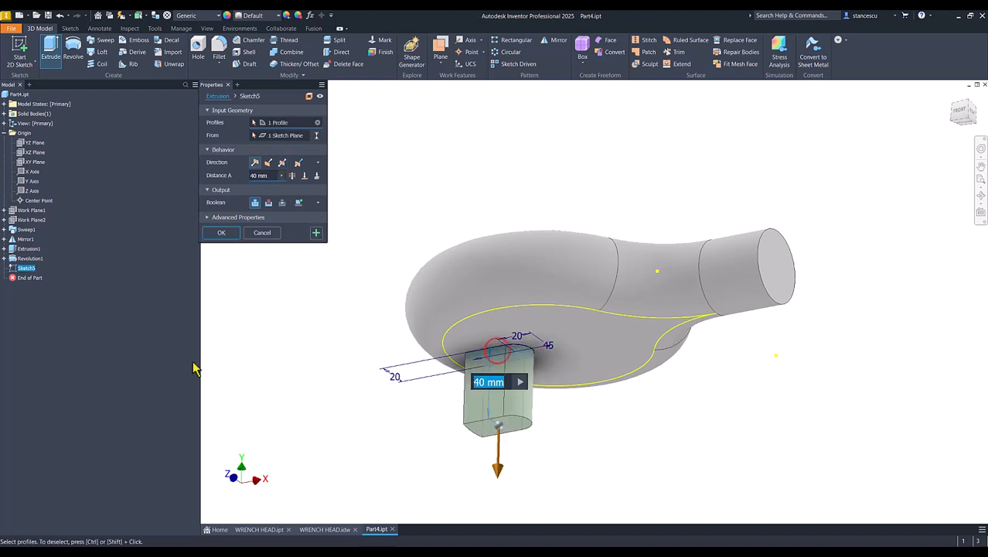
left_click(268, 203)
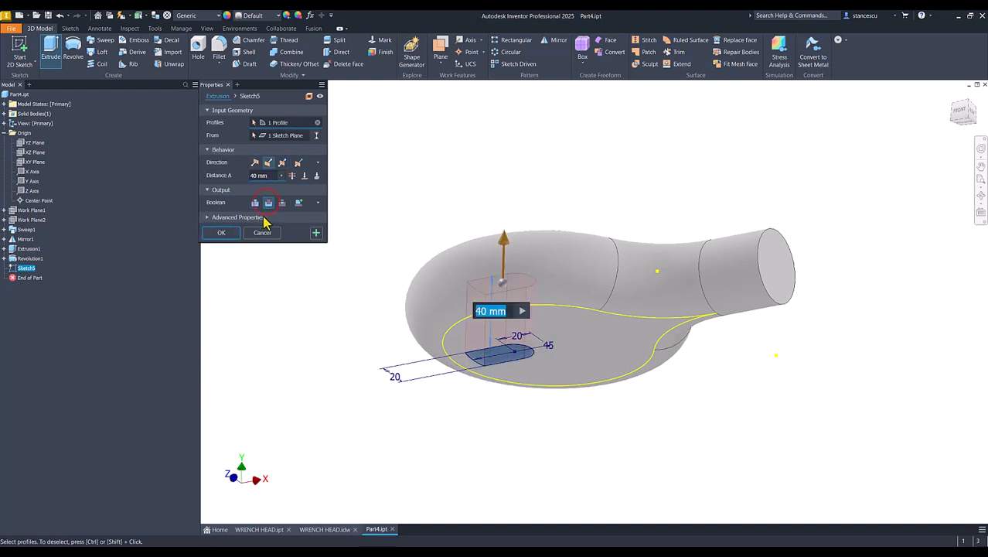
left_click(292, 177)
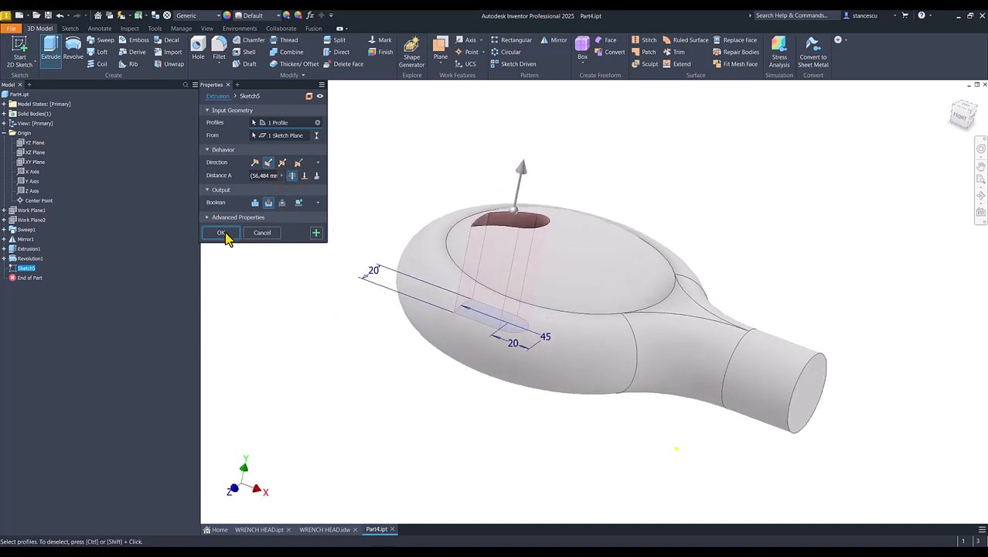
left_click(223, 232)
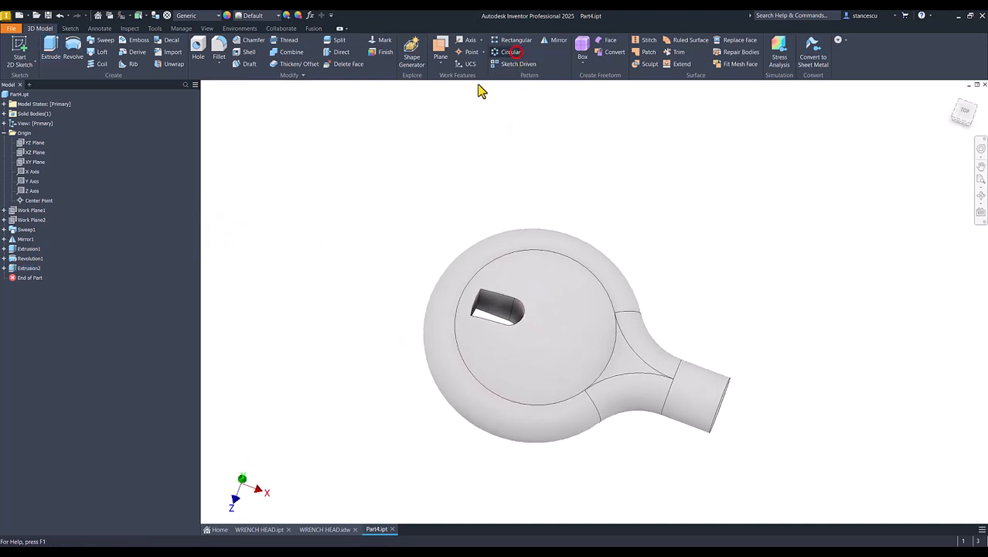
Circular-pattern Extrusion2 around the Y Axis with 4 instances, then return to the home view
left_click(23, 268)
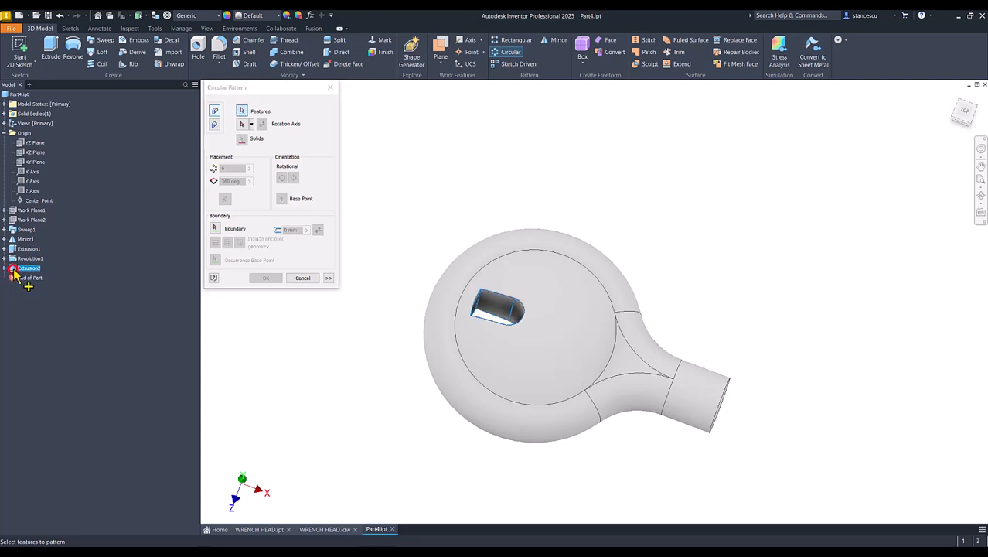
left_click(242, 125)
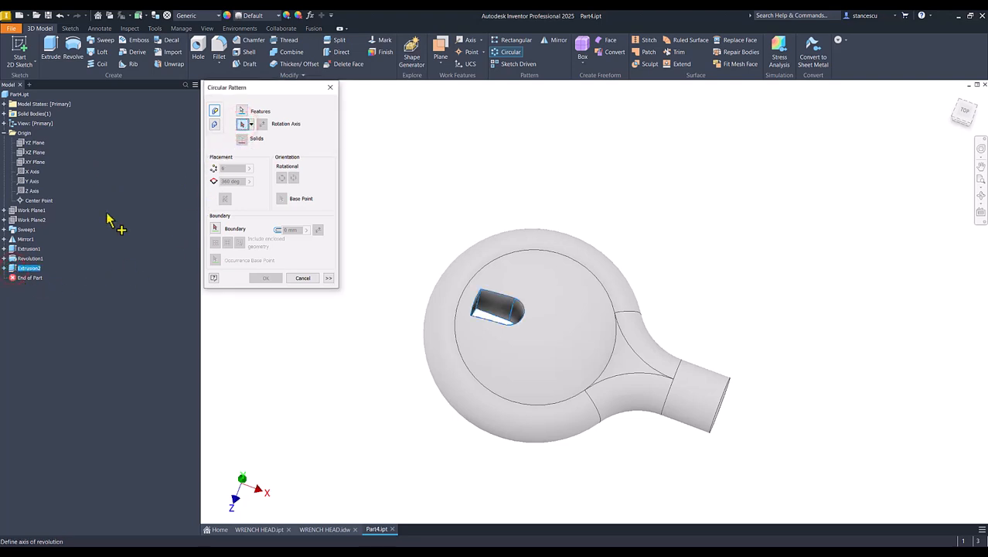
middle_click_drag(239, 473, 242, 455, "shift")
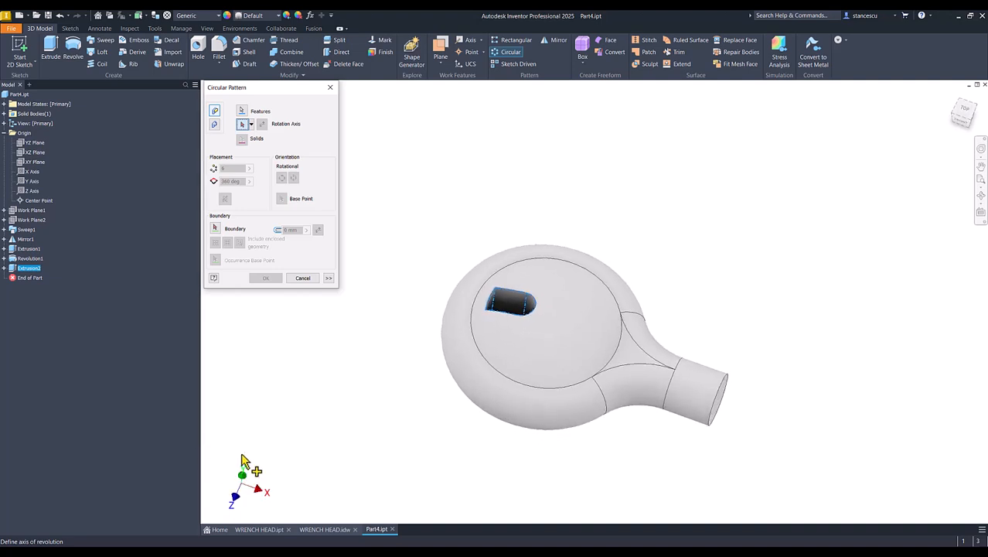
left_click(32, 181)
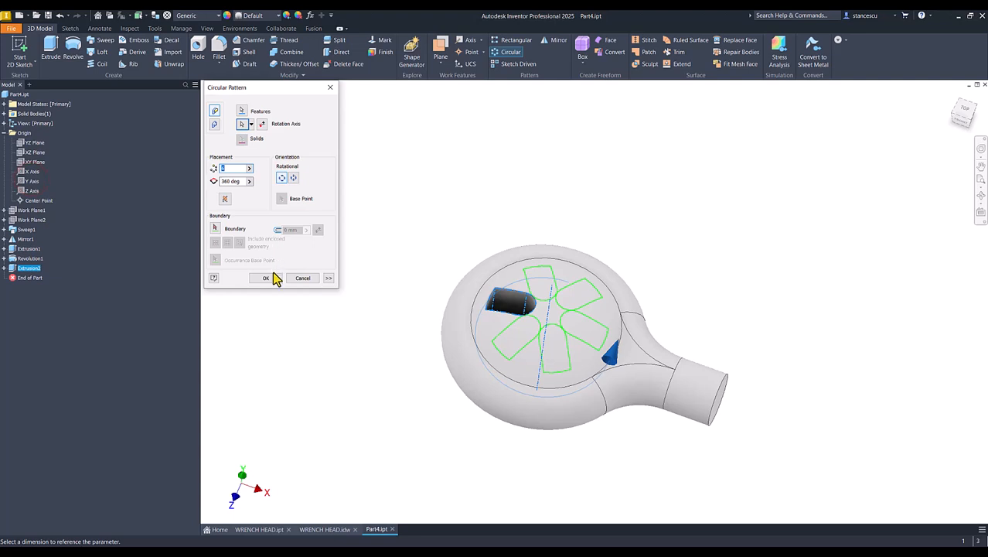
type("4")
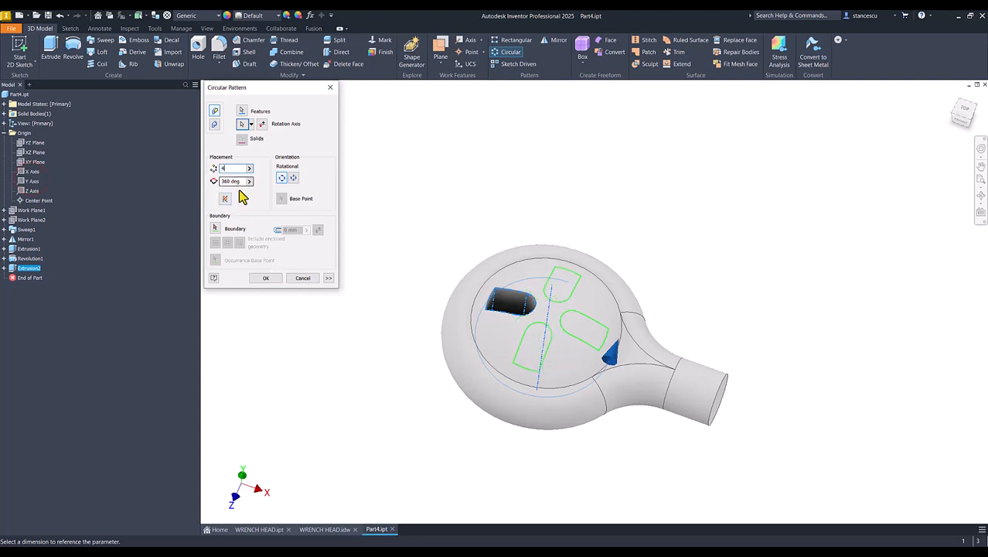
left_click(265, 278)
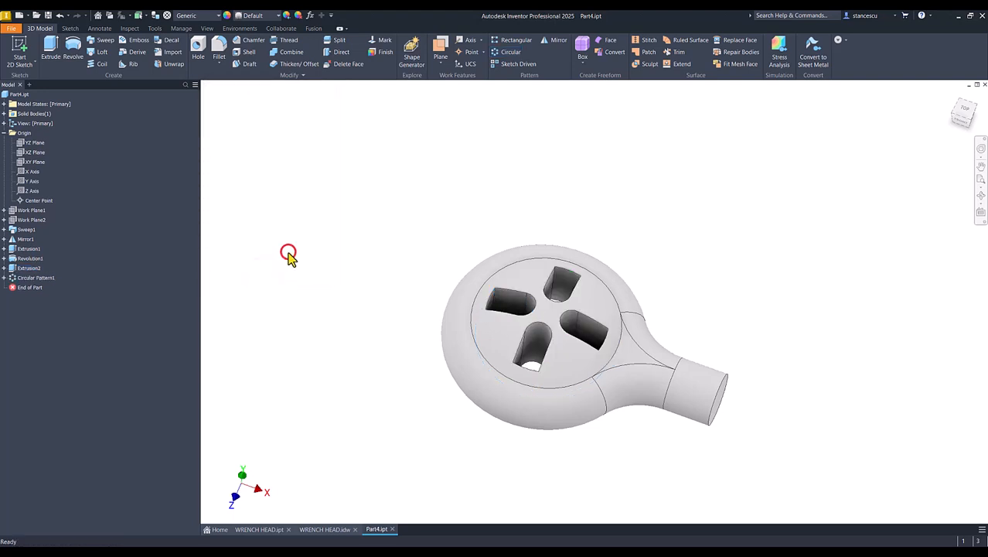
key("F6")
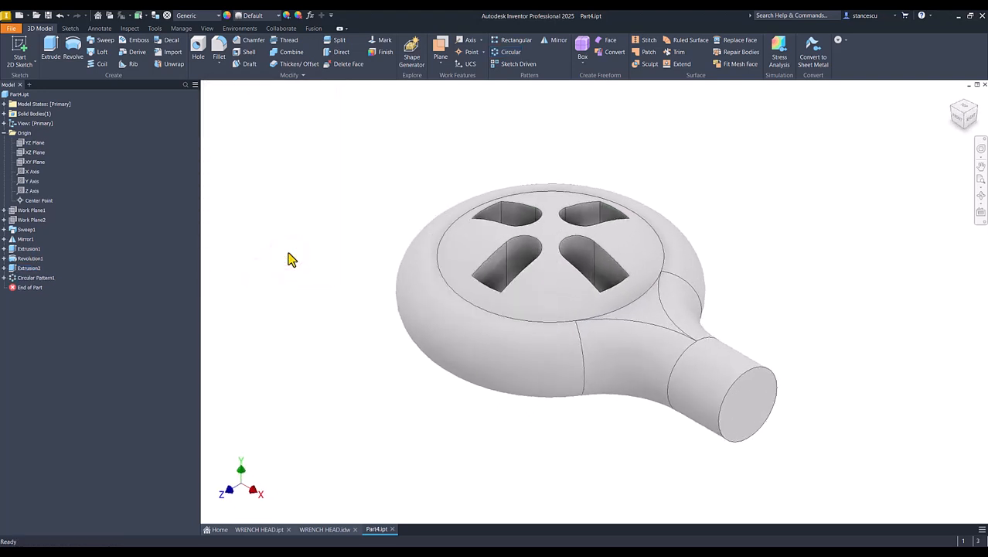
Open the iProperties of the Part4 part from the model browser
left_click(525, 410)
left_click(4, 133)
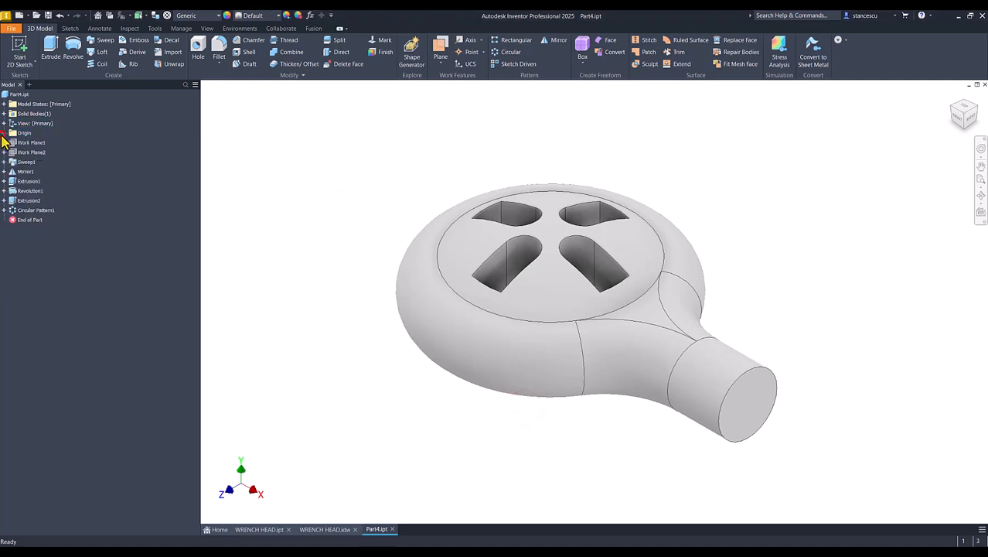
right_click(12, 104)
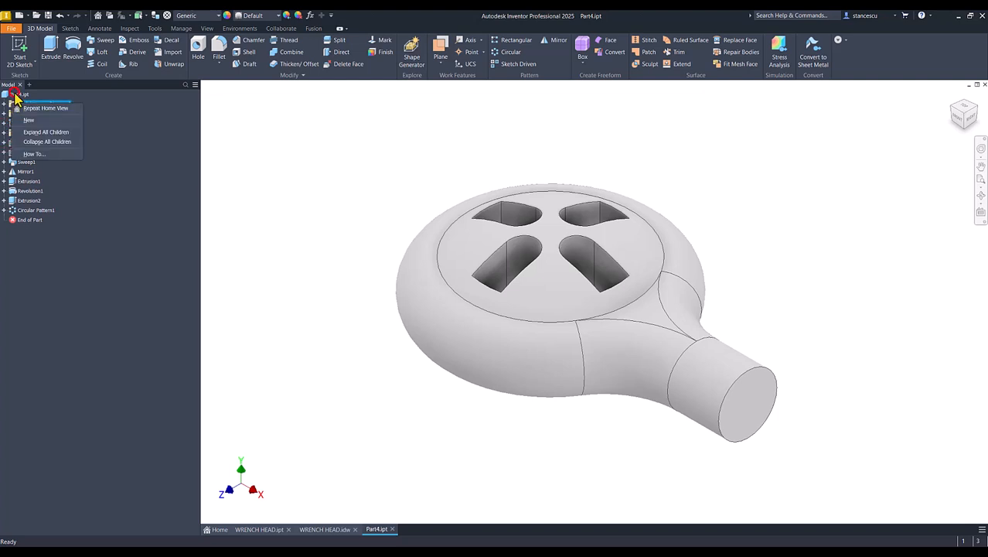
left_click(14, 94)
right_click(15, 94)
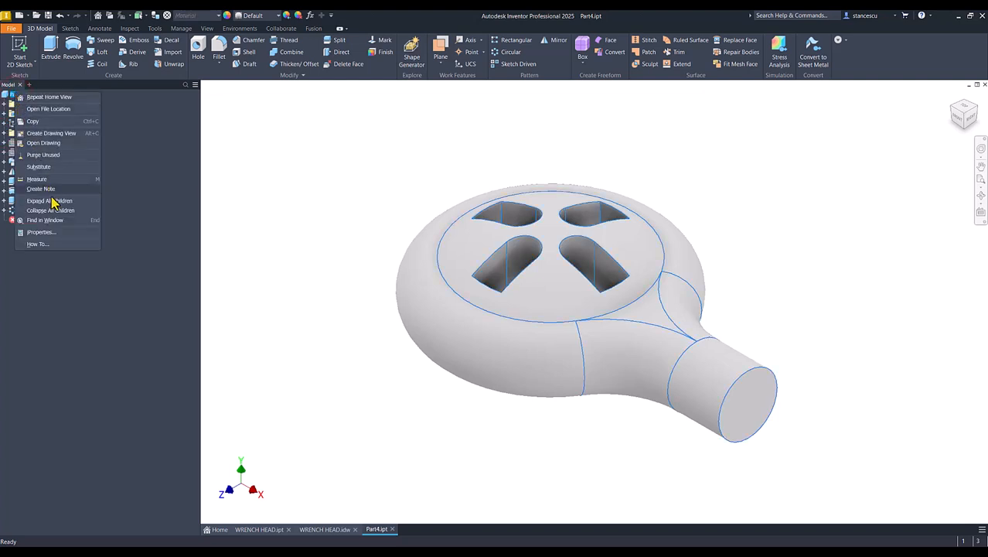
left_click(47, 233)
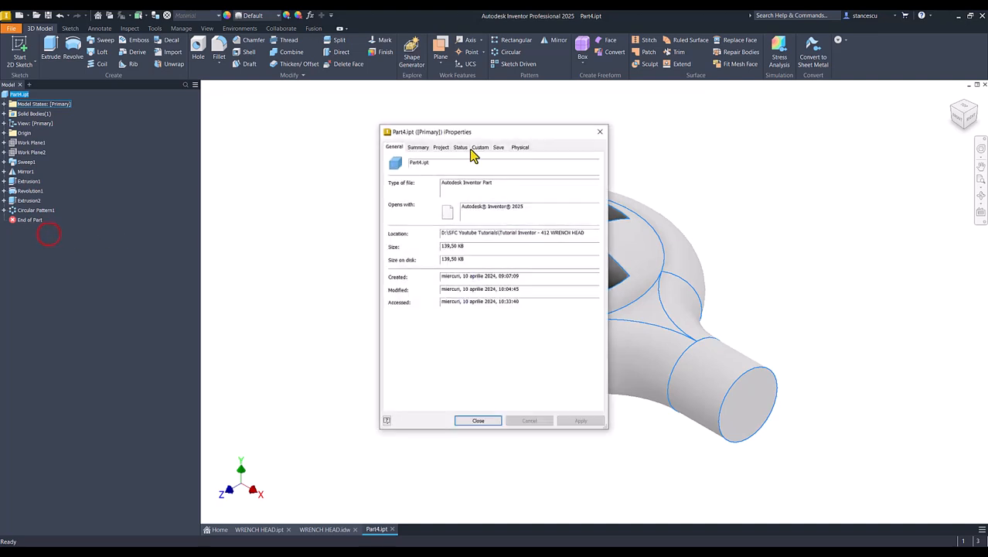
Update the Physical properties and copy the 668829,822 mm^3 volume value
left_click(516, 148)
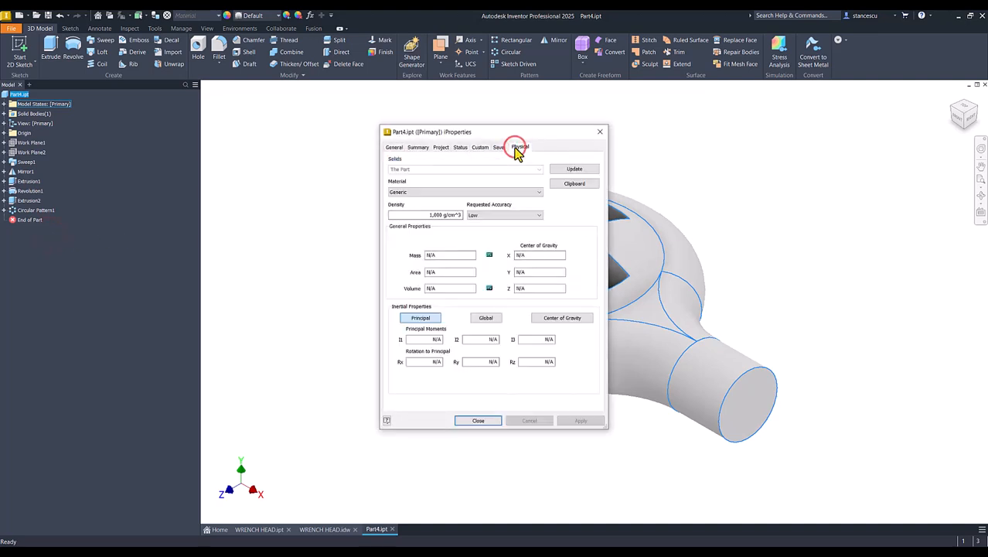
left_click(579, 169)
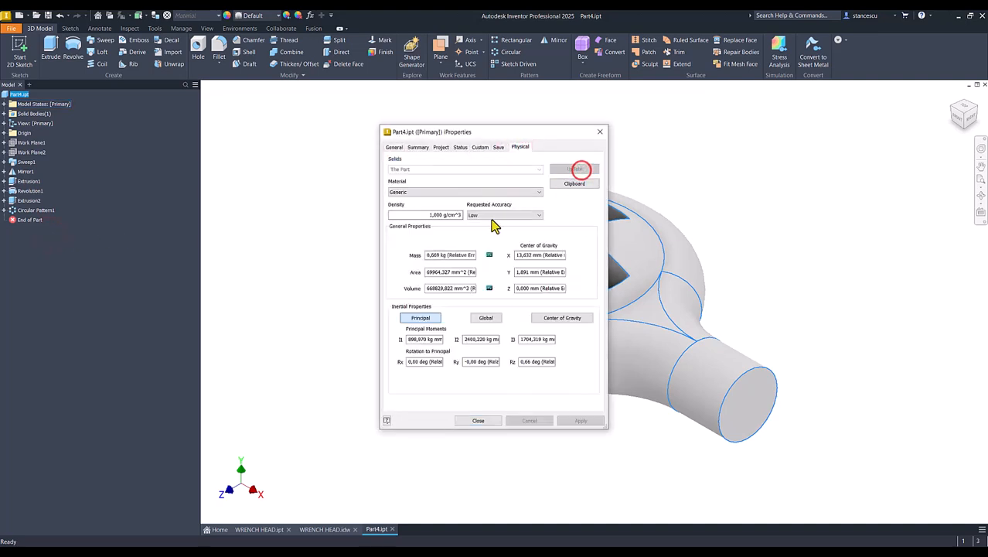
left_click_drag(469, 289, 342, 290)
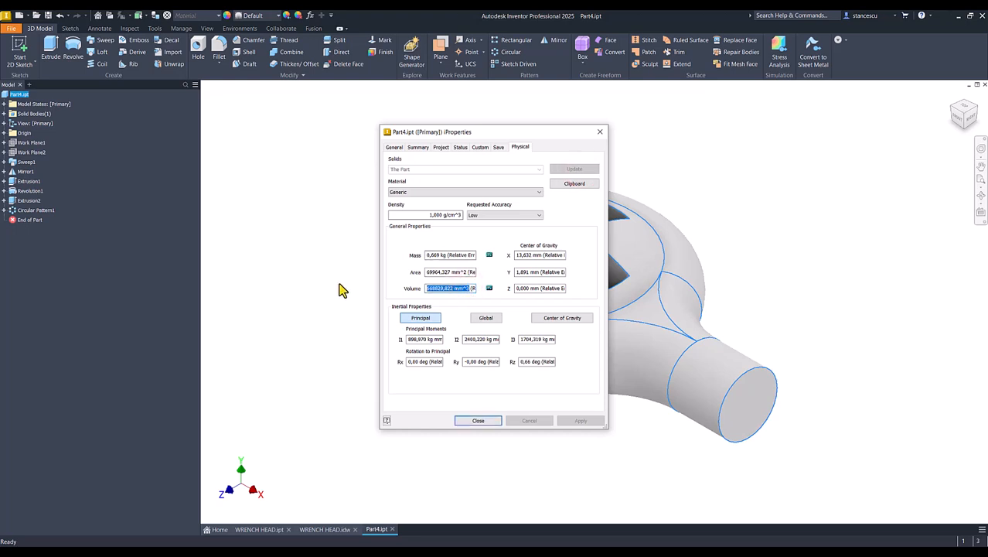
key("ctrl+c")
left_click(493, 421)
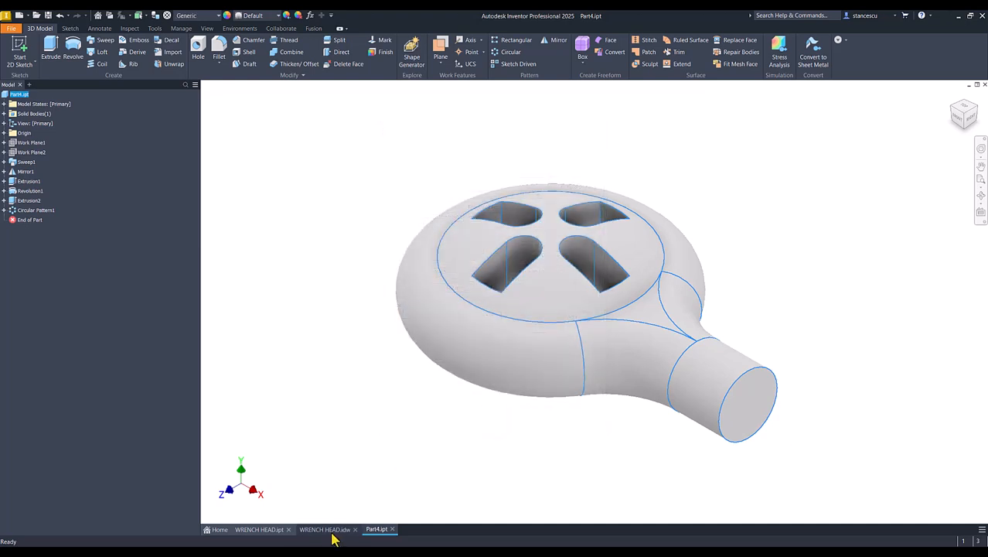
left_click(325, 529)
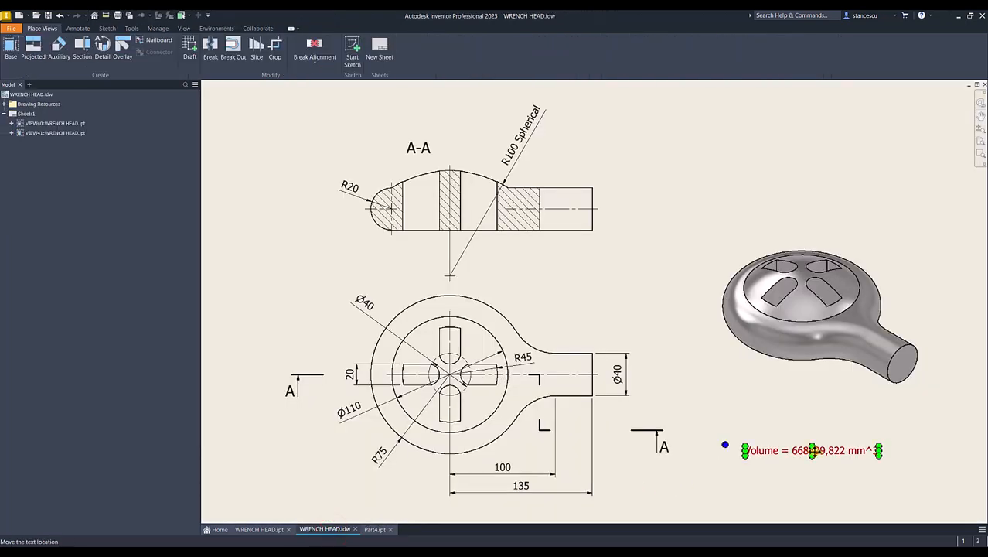
double_click(817, 450)
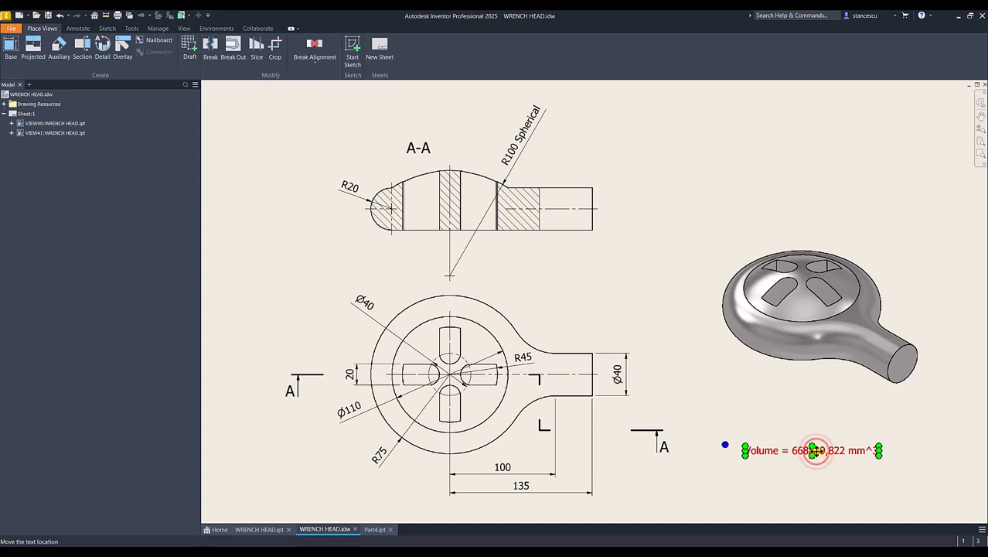
left_click(561, 345)
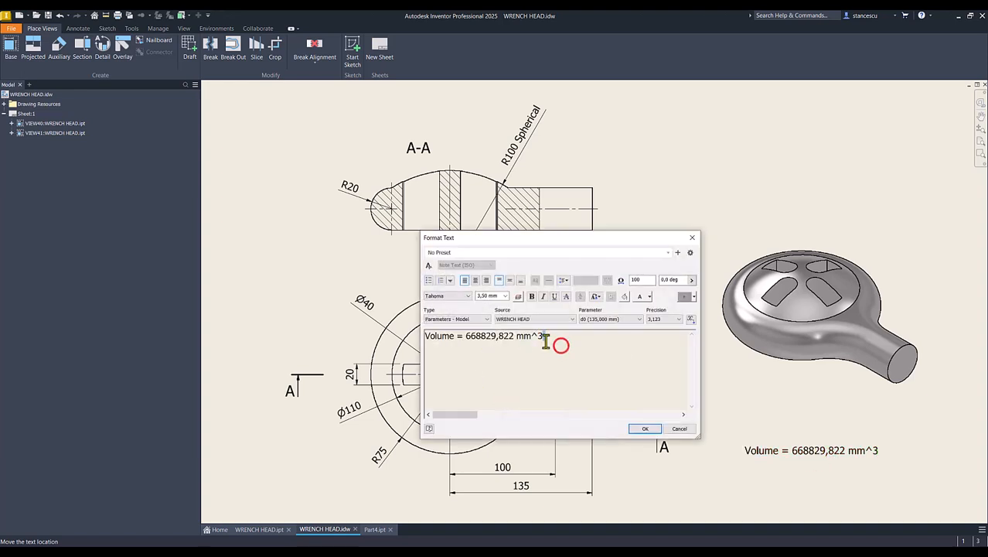
key("Return")
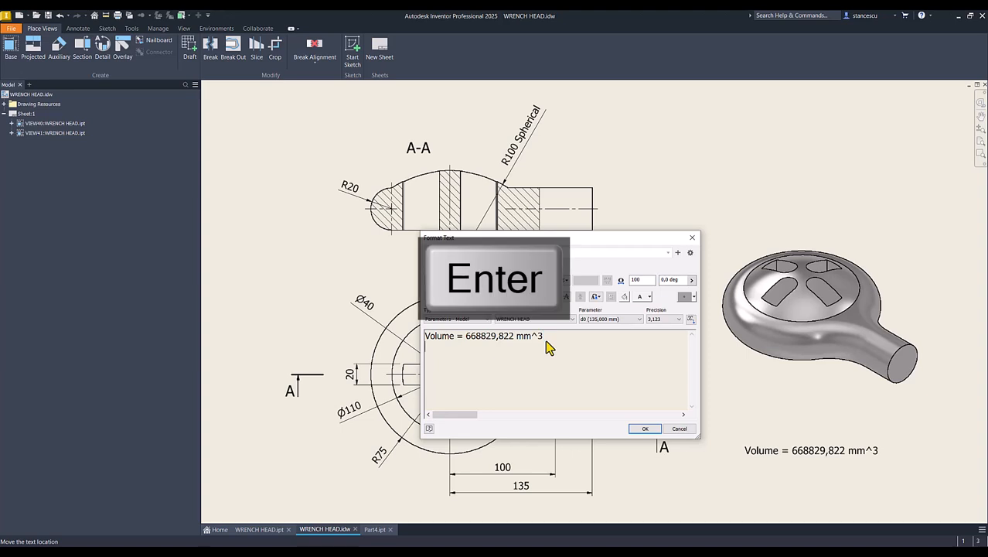
key("ctrl+v")
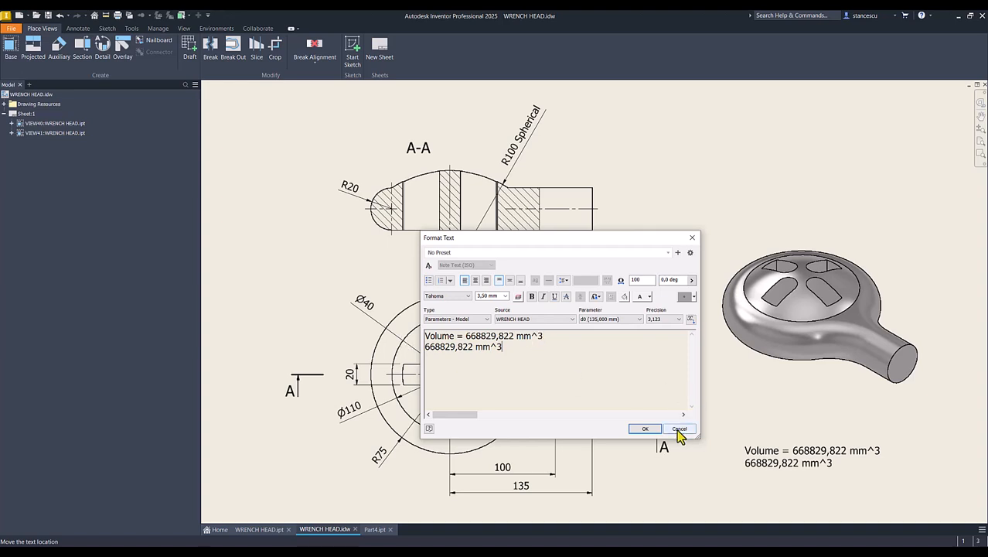
left_click(679, 430)
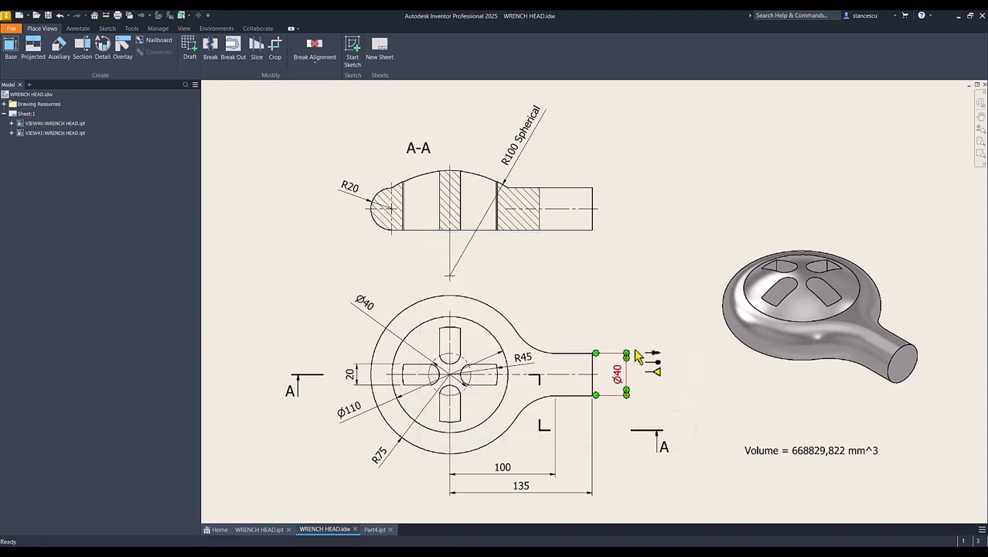
left_click(670, 248)
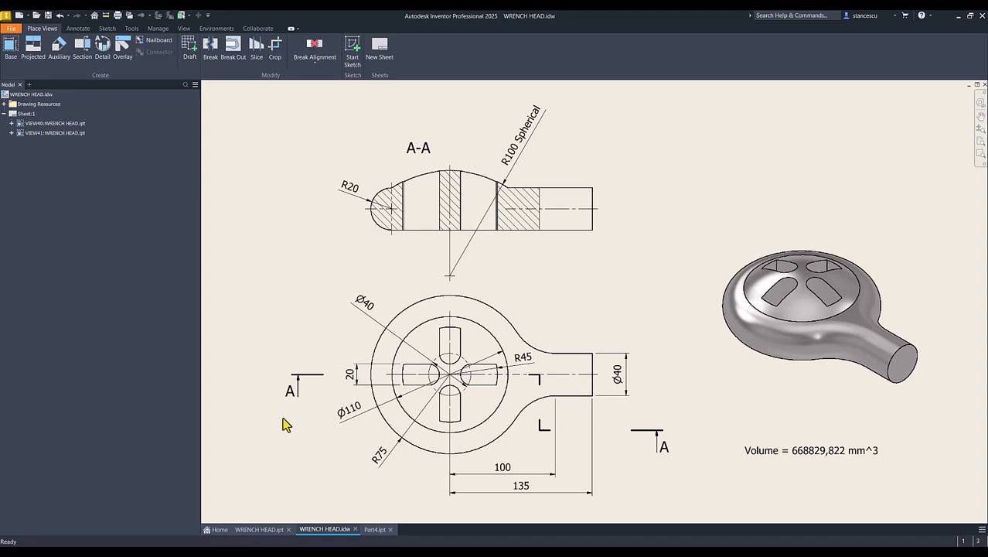
left_click(374, 529)
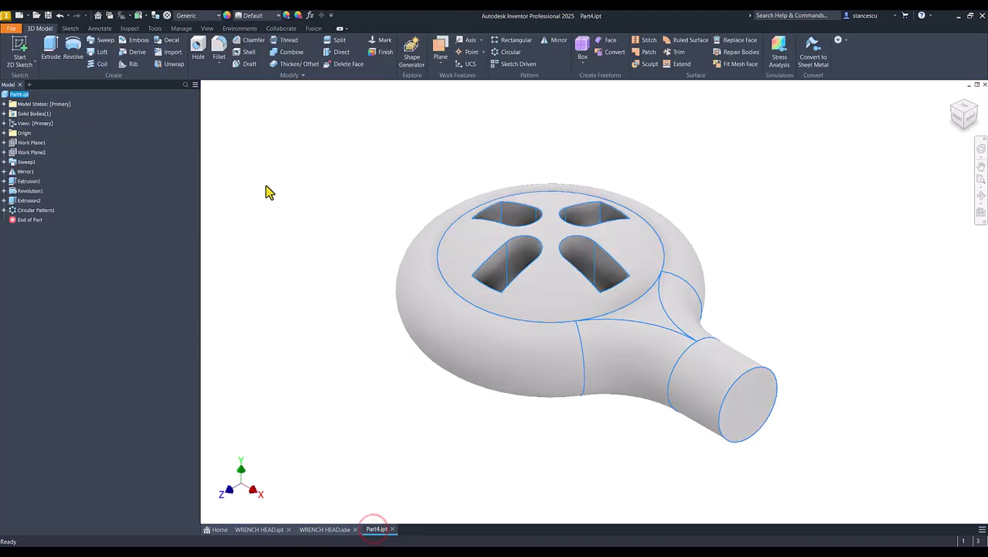
Set the part's material to Steel, Carbon from the Quick Access Toolbar material list
left_click(206, 15)
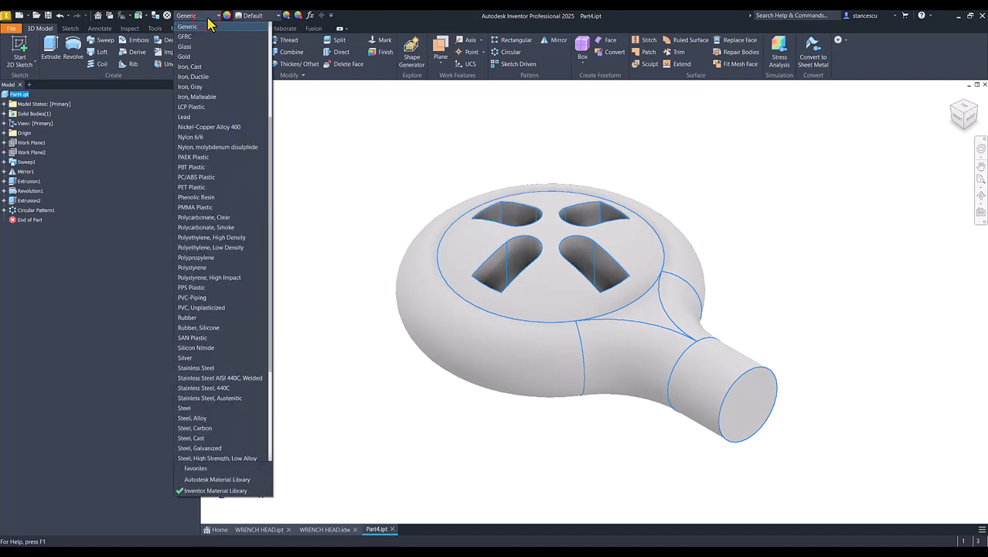
scroll(213, 147, "down", 2)
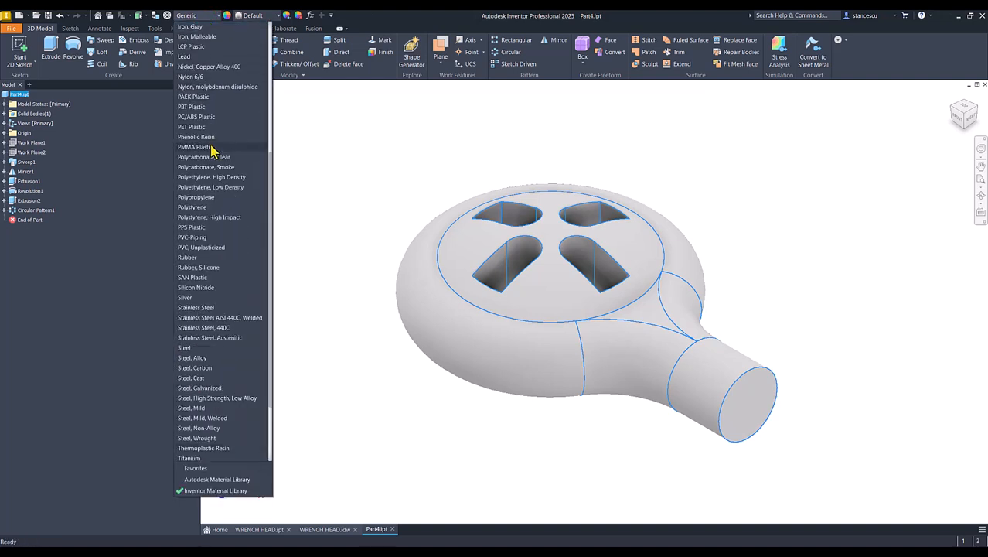
left_click(194, 368)
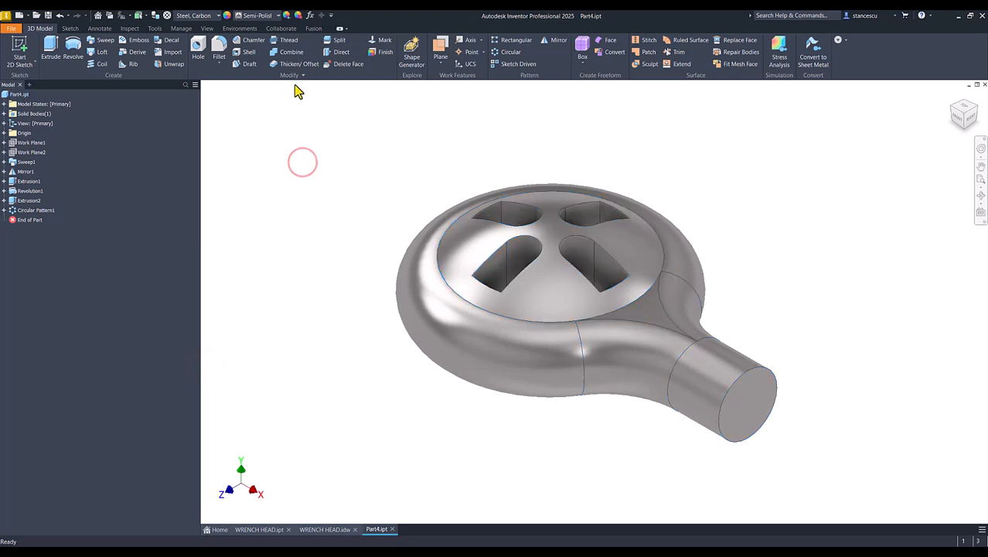
left_click(206, 28)
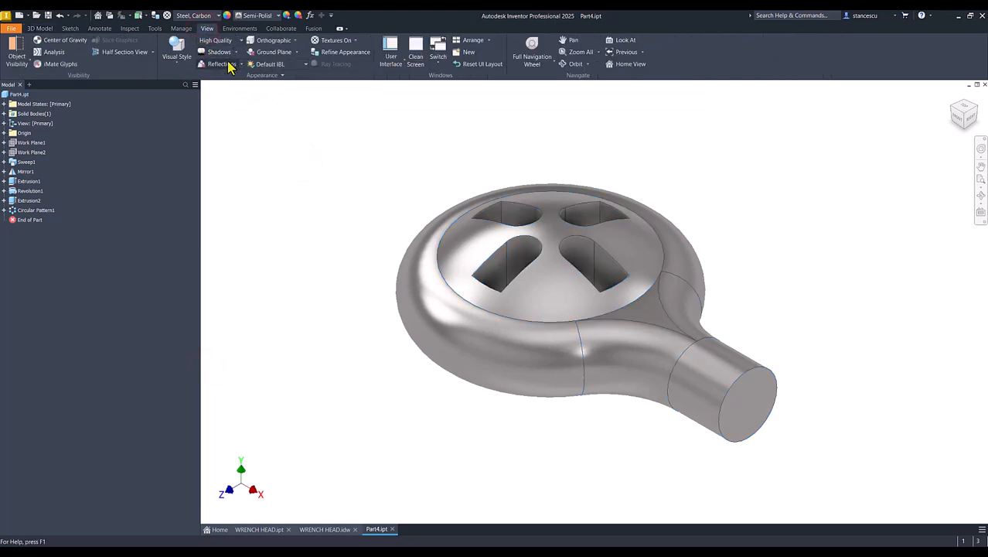
Switch Part4 to the Shaded visual style without edges and return to the Home View
left_click(177, 57)
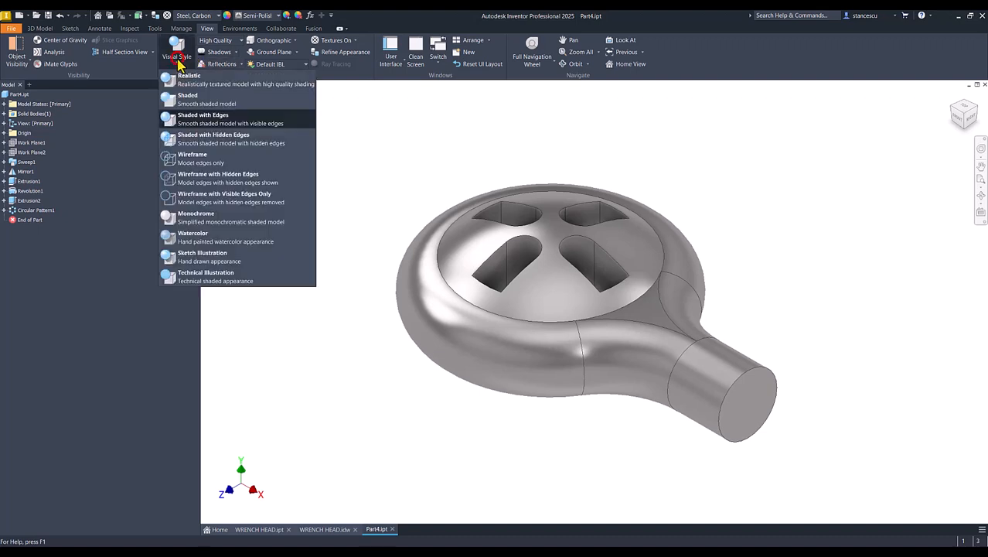
left_click(193, 101)
left_click(309, 188)
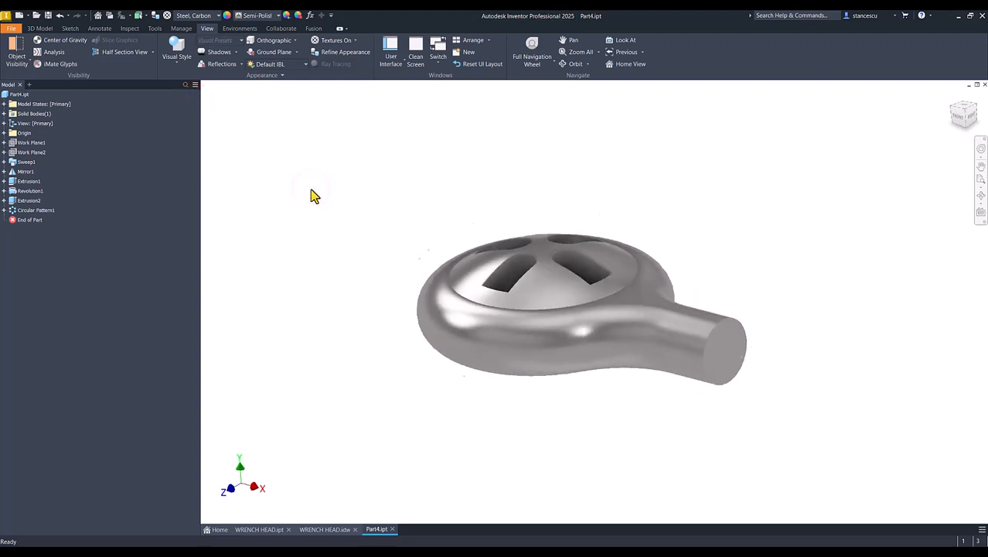
key("F6")
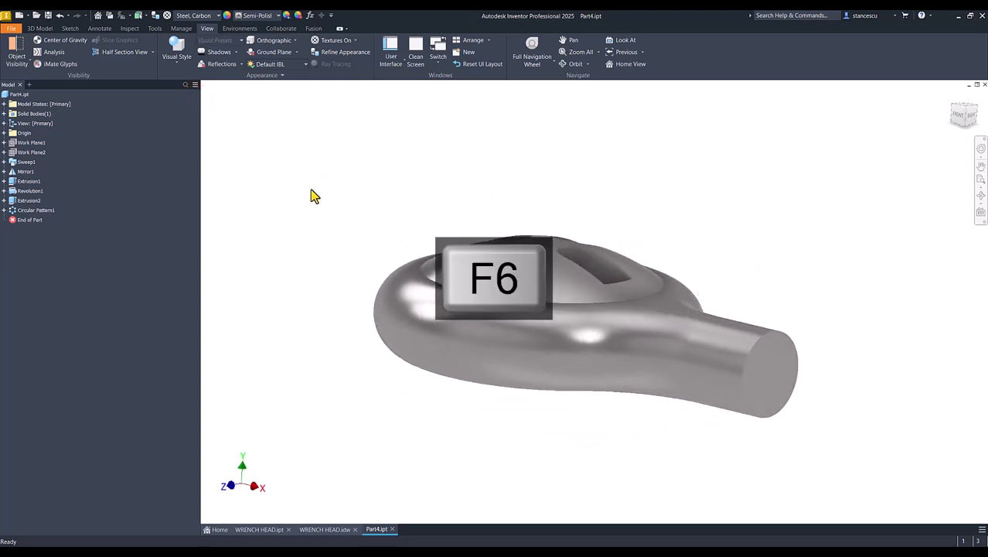
Compare Part4 against WRENCH HEAD.ipt by alternating between the two part tabs, ending on Part4
left_click(260, 530)
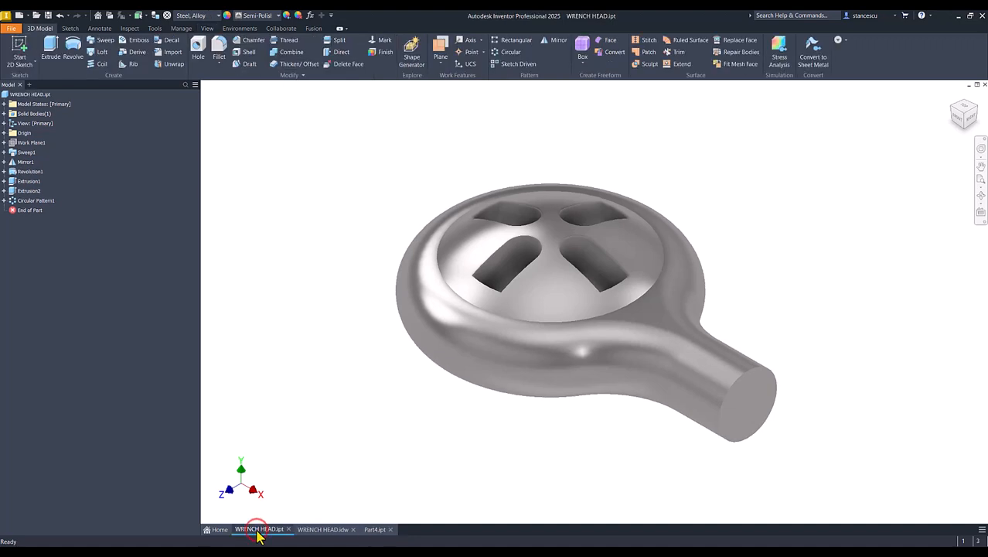
left_click(377, 531)
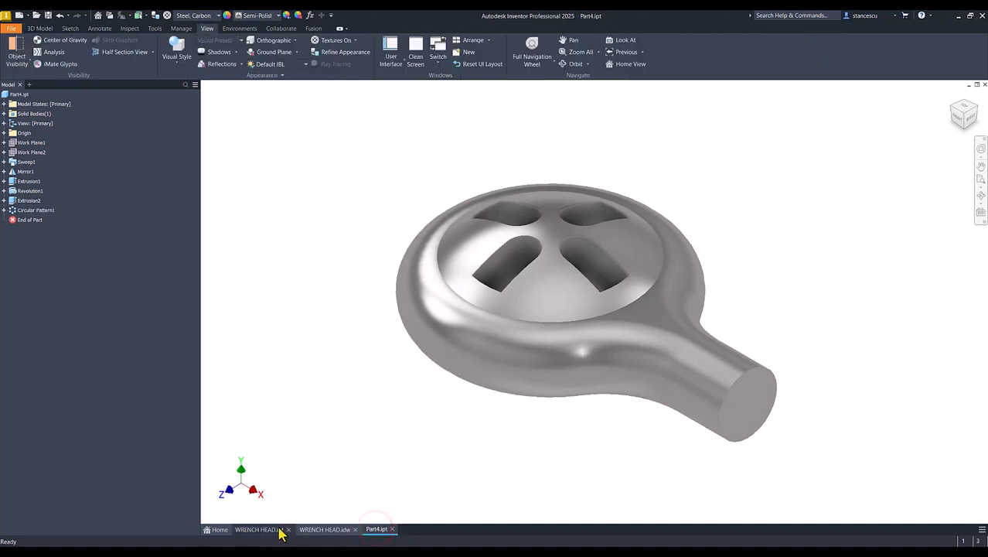
left_click(264, 530)
left_click(373, 530)
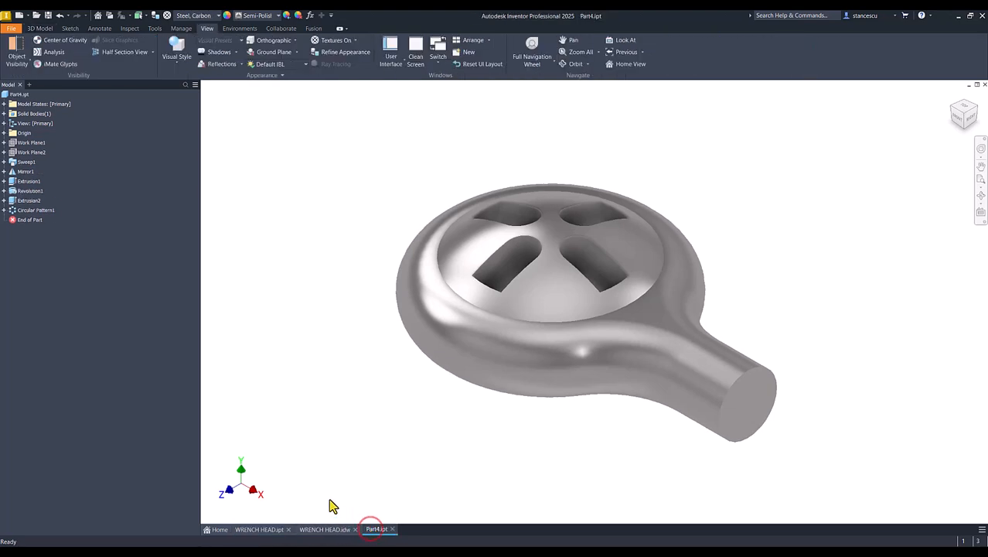
left_click(262, 530)
left_click(376, 531)
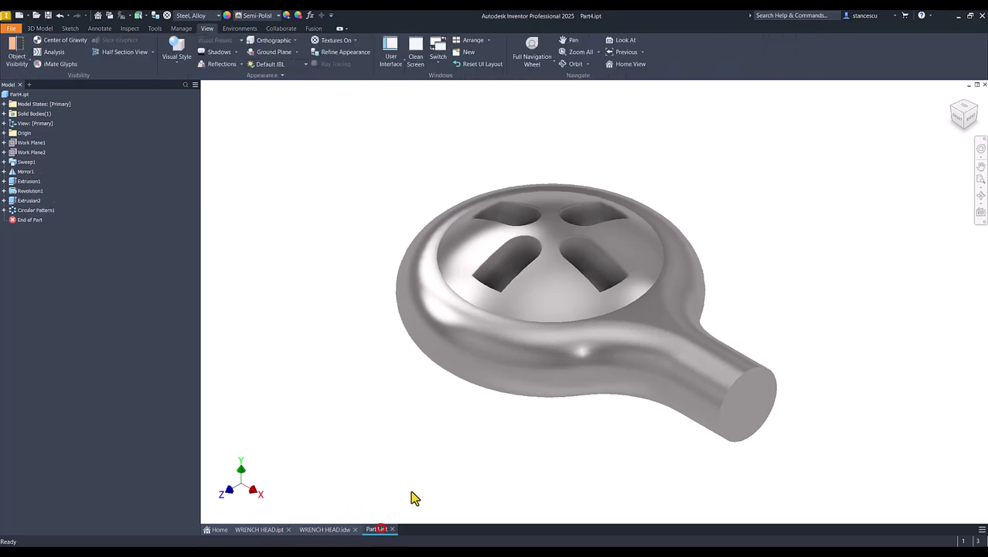